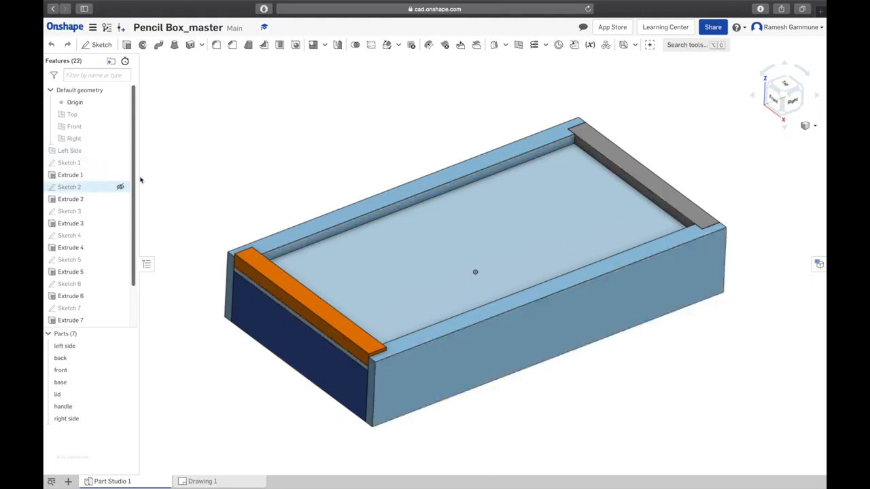
- Examine the finished pencil box from several angles, including its Left Side plane, the mirrored side and the parts list
click(76, 150)
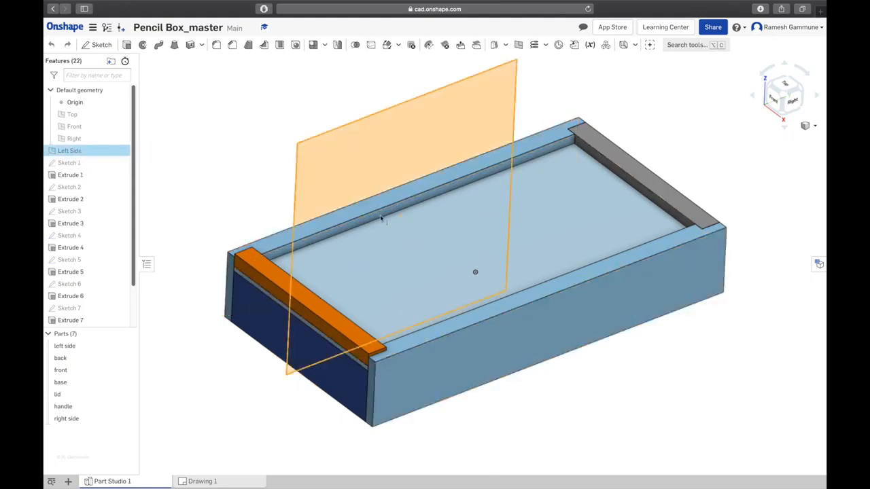
right_drag(382, 218, 406, 248)
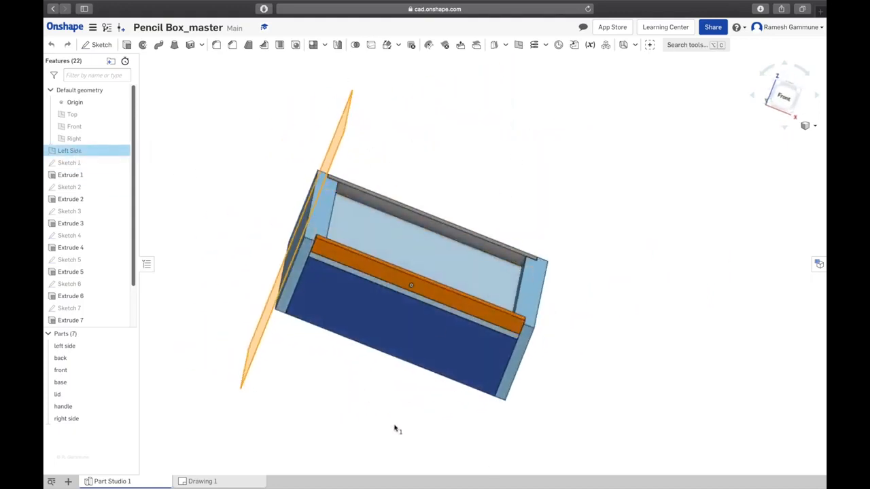
click(119, 150)
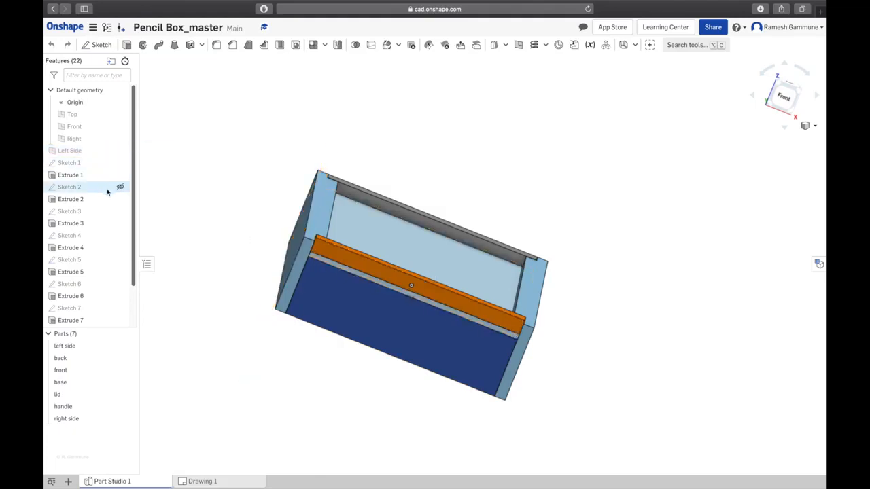
scroll(108, 192, down, 3)
click(66, 310)
right_drag(238, 234, 249, 280)
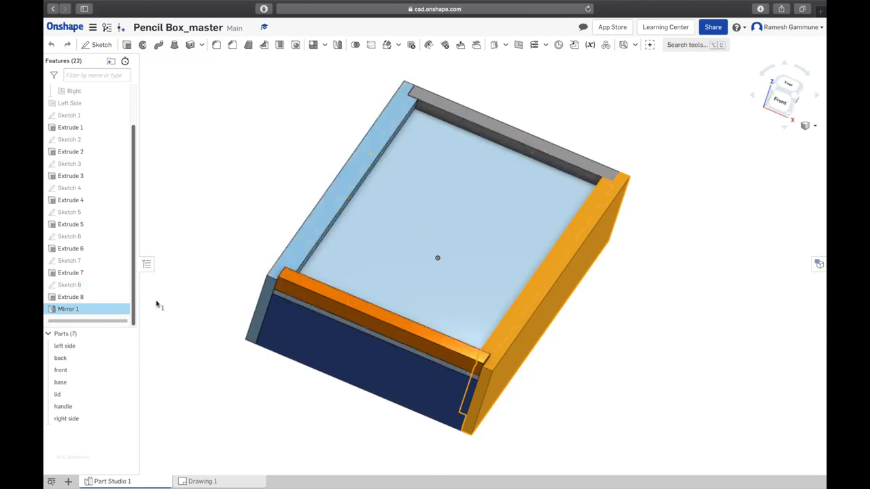
click(166, 180)
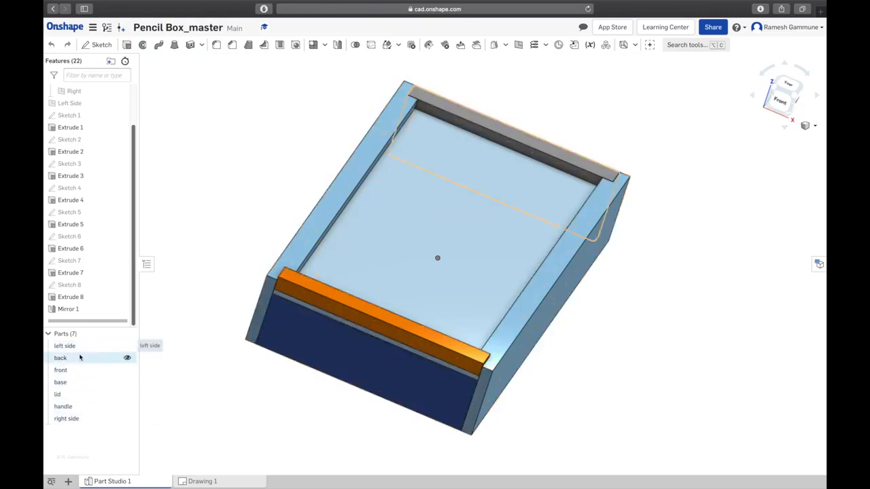
mouse_move(320, 184)
right_down()
mouse_move(563, 251)
mouse_move(556, 257)
mouse_move(594, 282)
mouse_move(512, 279)
right_up()
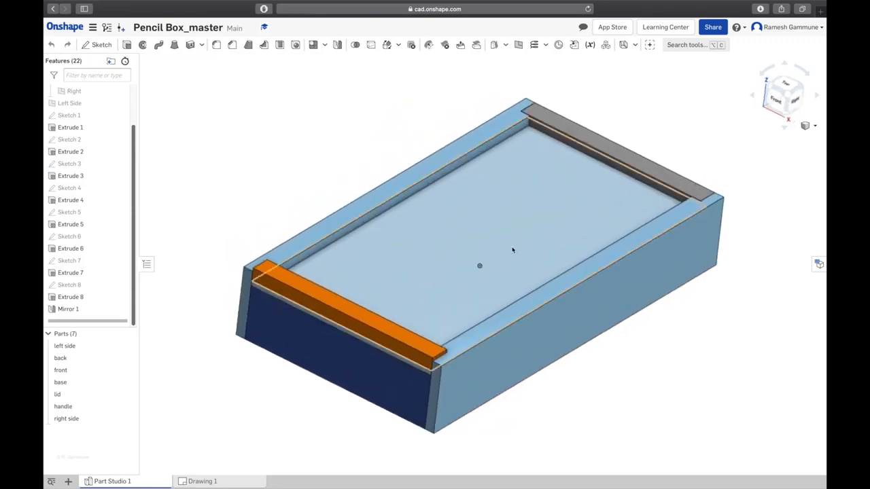
- Switch to Preview and review both pages of the pencil box drawing, covering the assembled views and the individual parts
key(ctrl+Up)
click(464, 252)
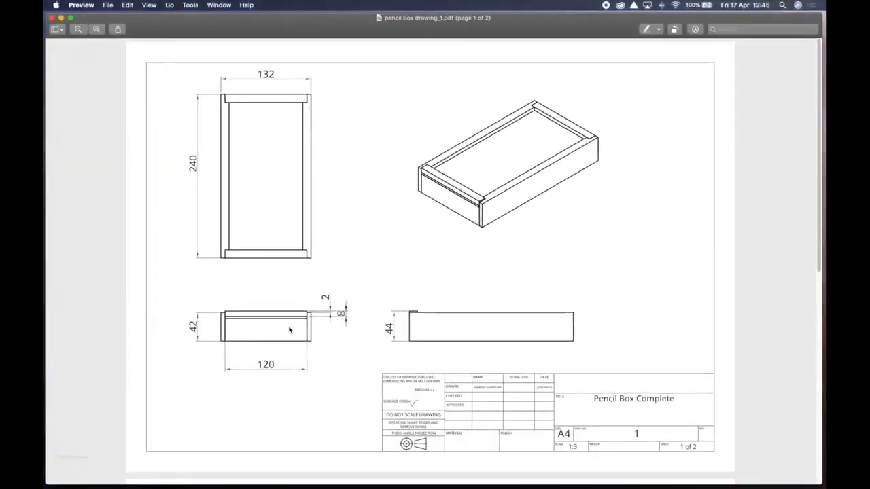
scroll(412, 183, down, 10)
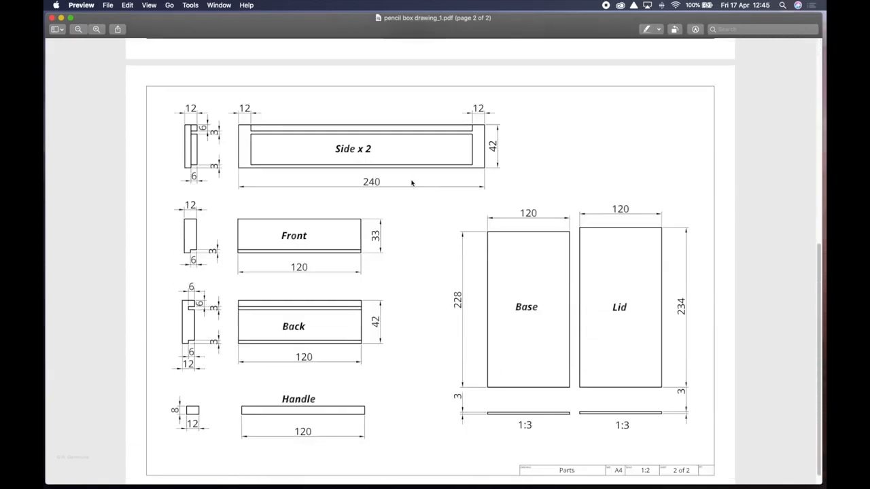
scroll(412, 182, down, 2)
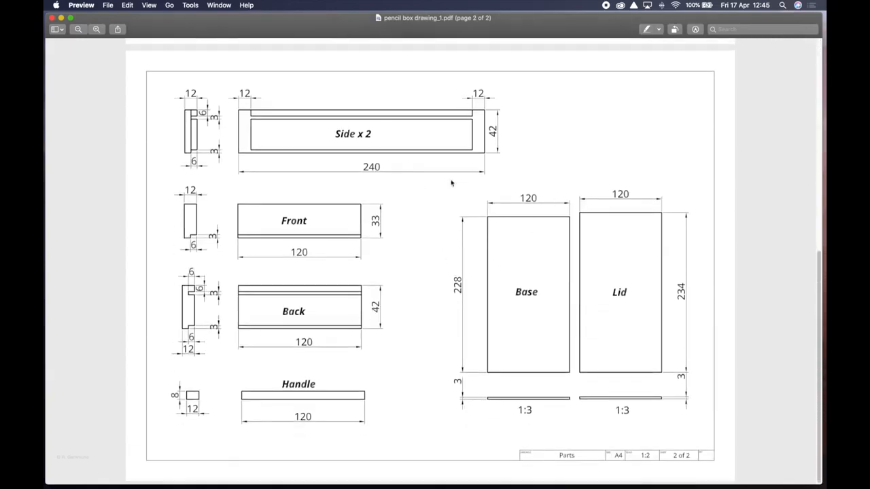
scroll(591, 235, up, 10)
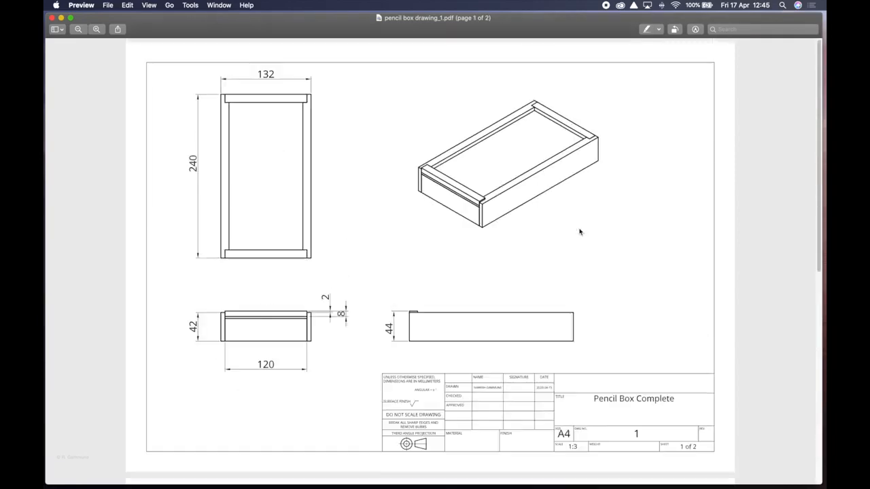
- Return to Onshape and create a new document named "pencil box" in the Pencil Box folder
key(ctrl+Up)
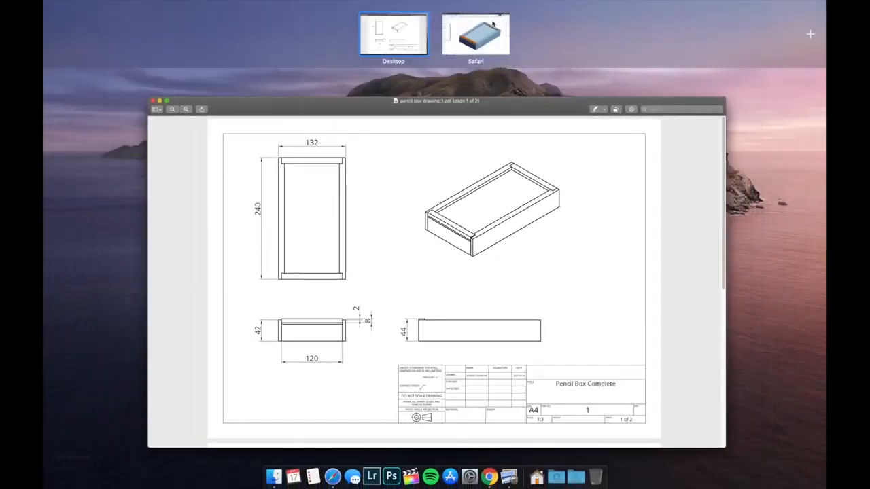
click(493, 24)
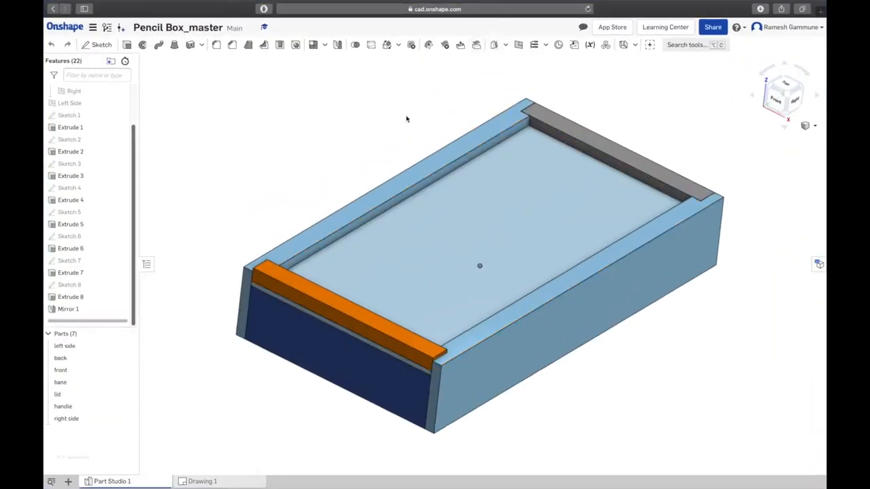
click(64, 28)
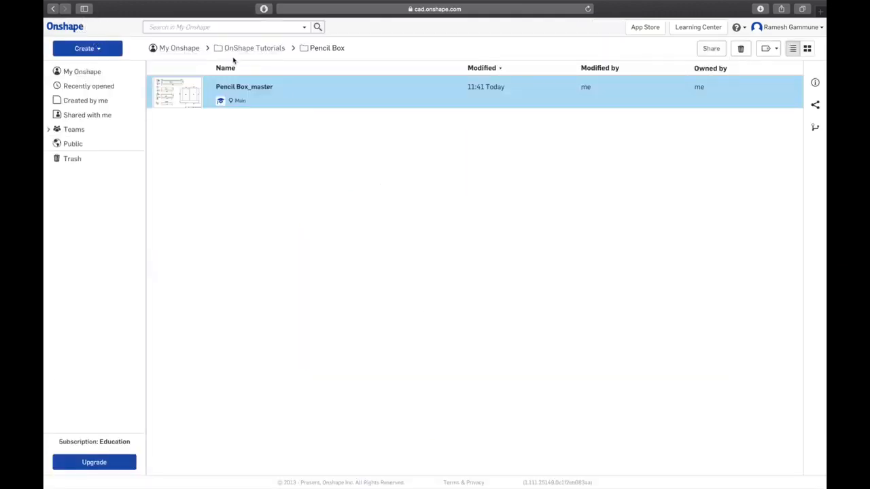
click(275, 155)
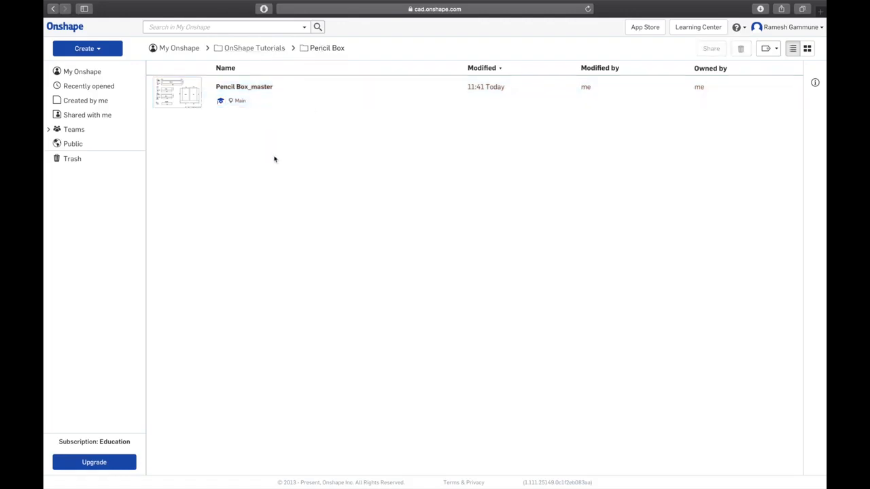
click(106, 51)
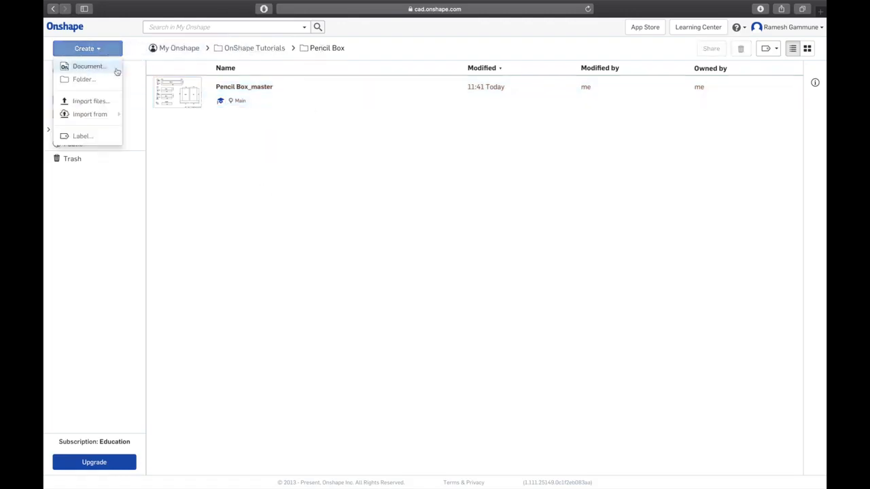
click(87, 66)
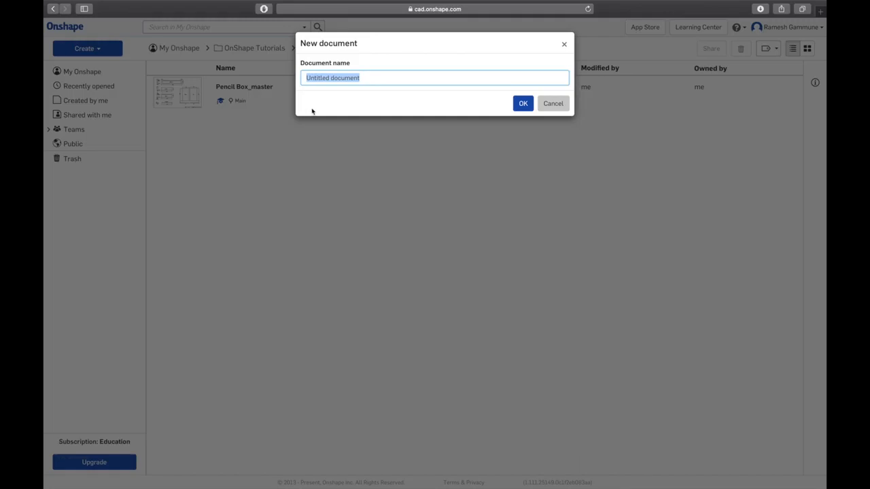
text(pr)
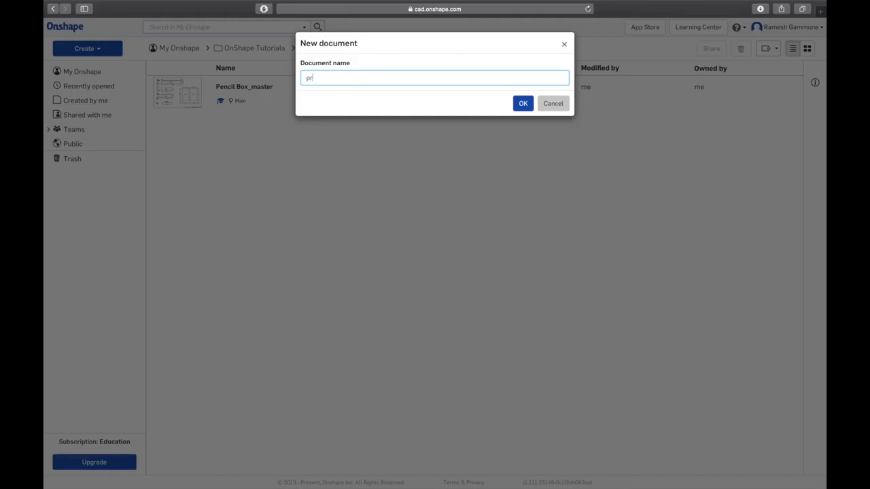
key(BackSpace)
text(encil box)
click(528, 104)
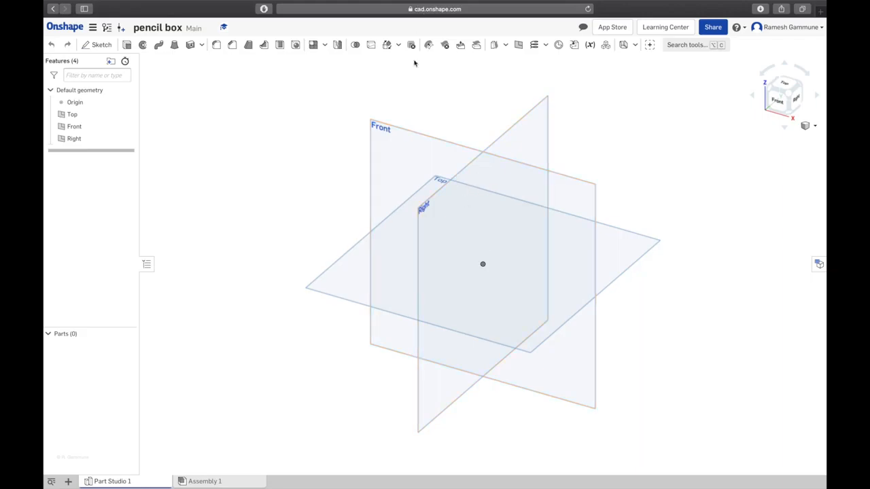
- Switch to Preview and study the side part's dimensions against the overall width and length of the assembled box
key(ctrl+Up)
click(351, 295)
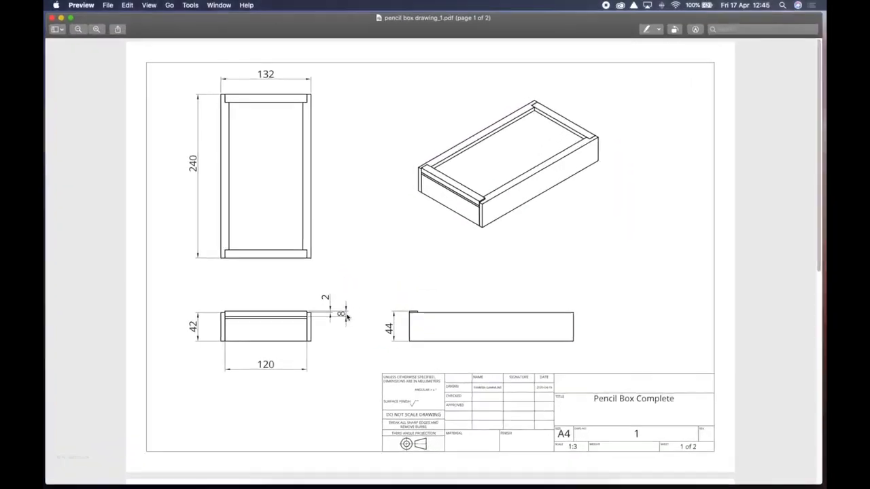
scroll(219, 281, down, 10)
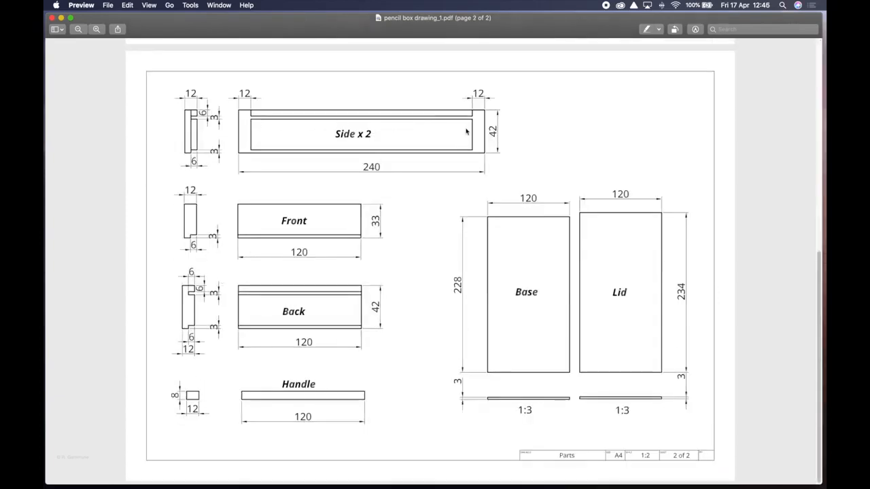
scroll(295, 124, up, 10)
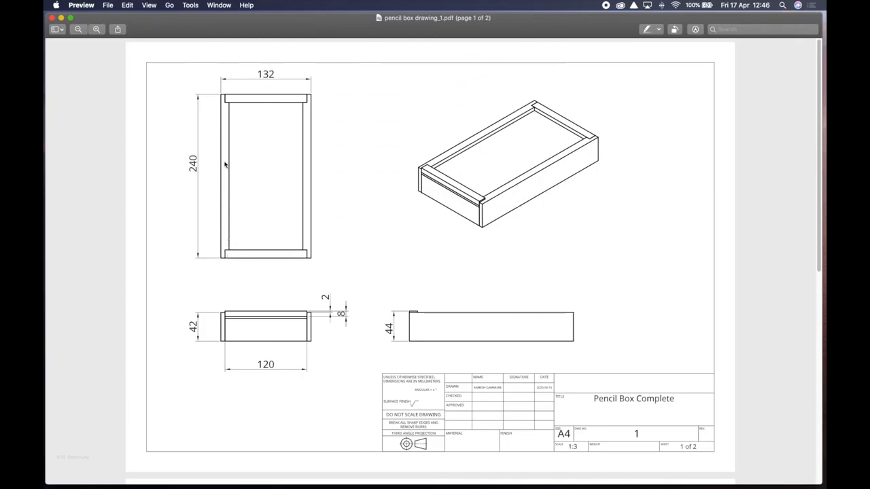
scroll(225, 164, down, 10)
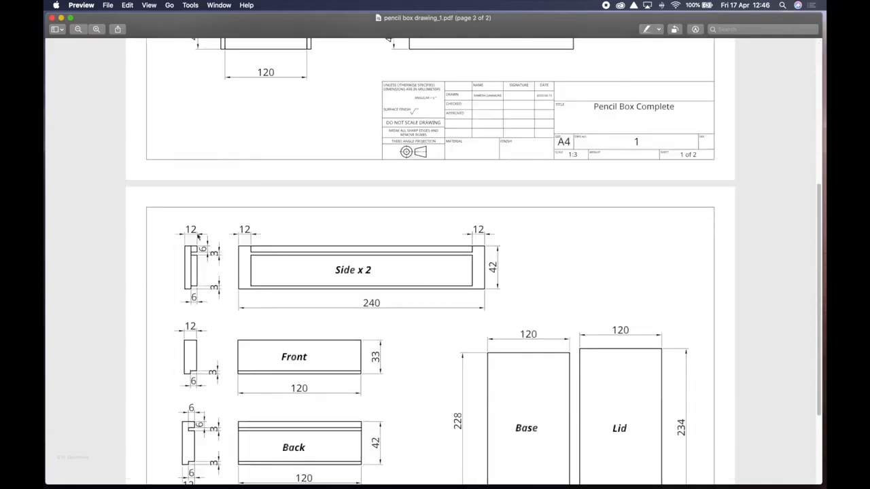
scroll(354, 277, up, 10)
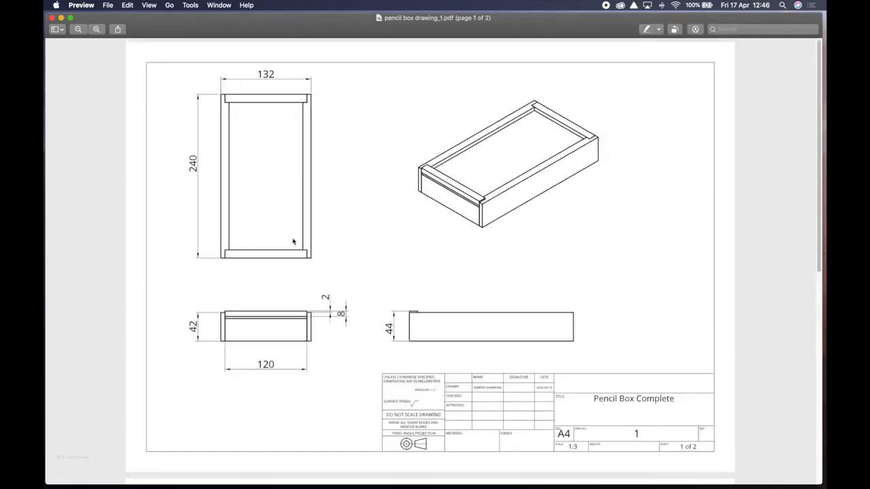
- Return to Onshape and hide the Front and Top planes in the new part studio, keeping only the Right plane
key(ctrl+Up)
click(492, 33)
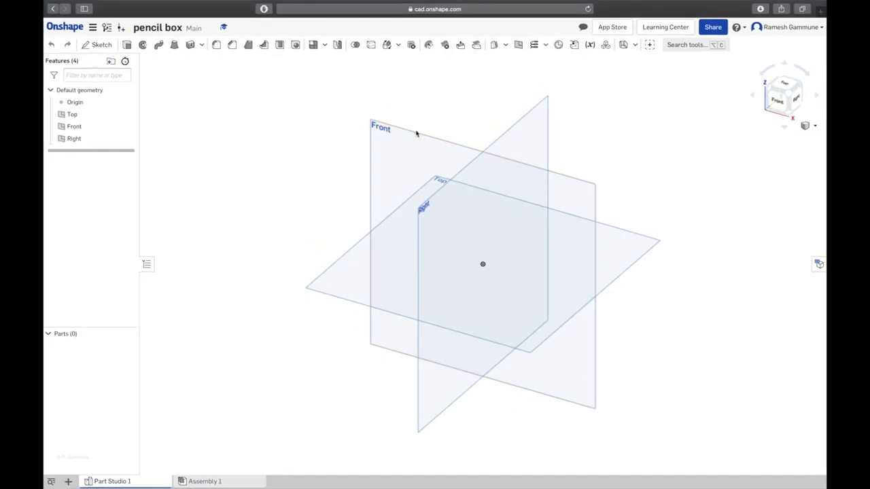
key(shift+1)
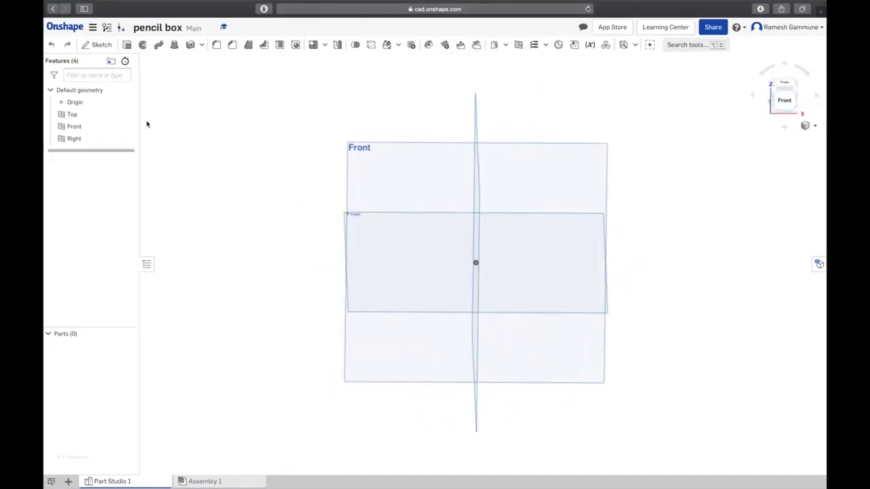
click(128, 127)
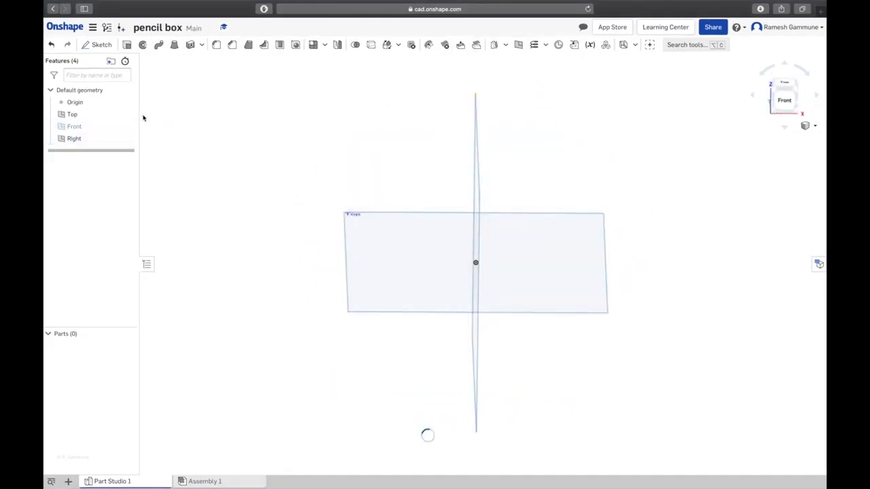
click(129, 114)
- Create a plane offset 66 mm from the Right plane, with the direction flipped toward the left side
right_drag(247, 140, 268, 130)
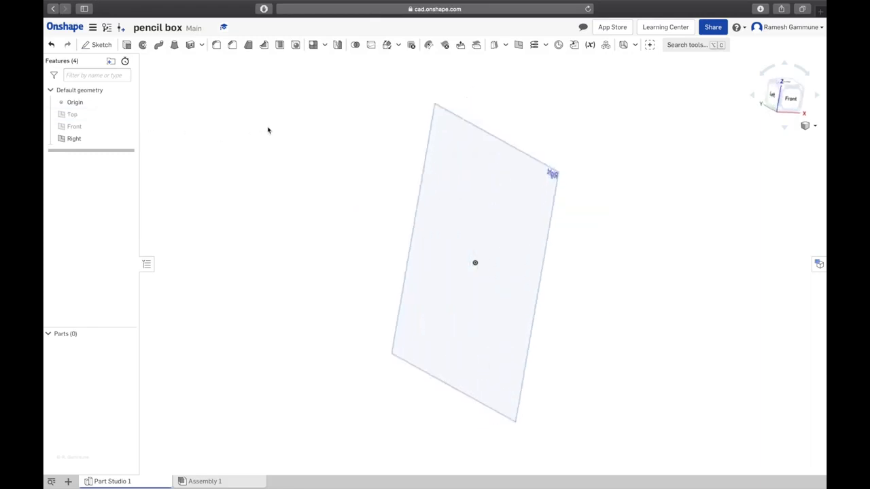
right_drag(514, 191, 427, 183)
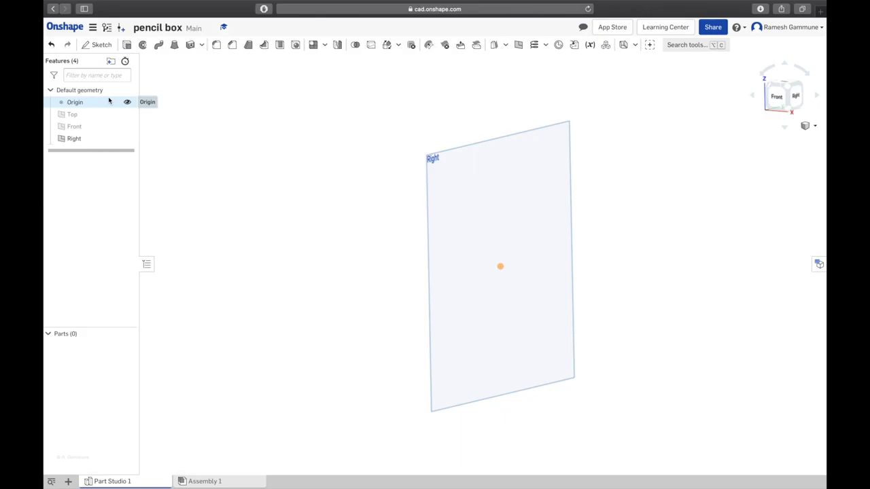
right_drag(477, 123, 299, 171)
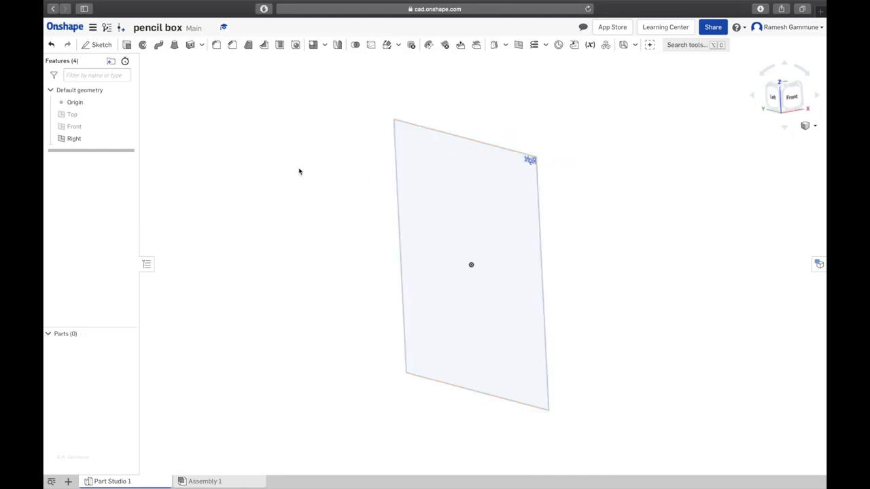
right_drag(374, 163, 392, 214)
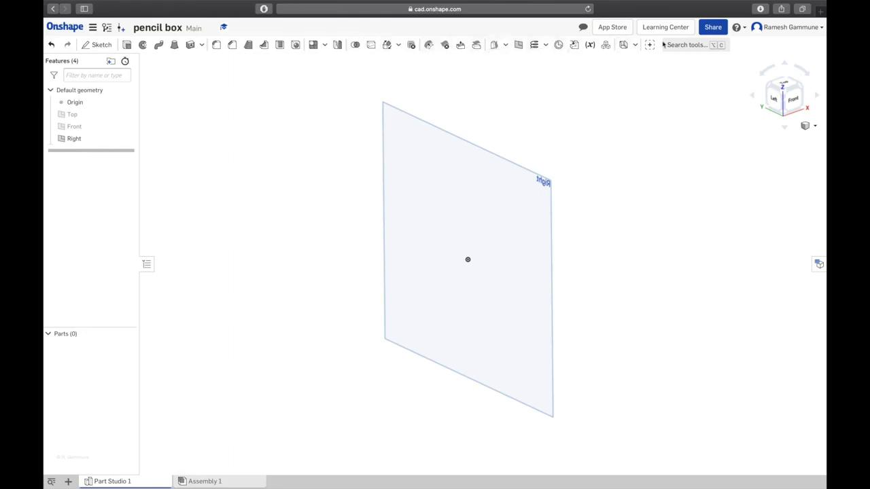
click(519, 47)
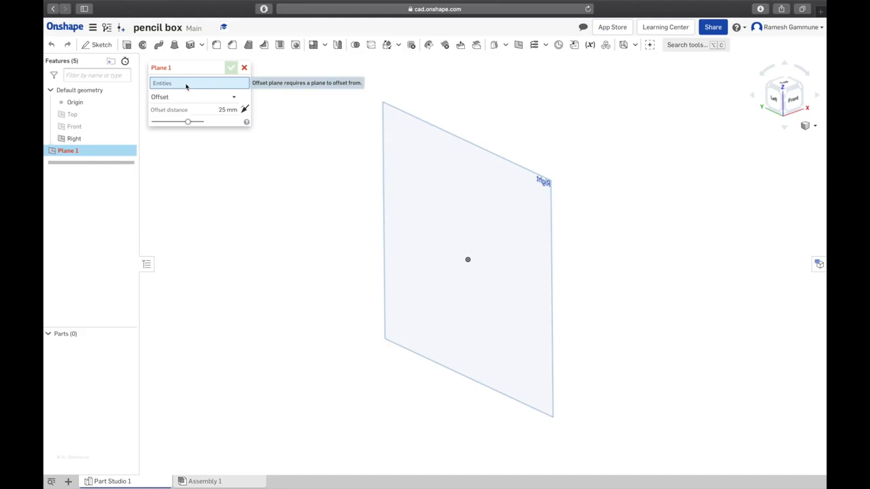
click(391, 167)
right_drag(346, 199, 322, 195)
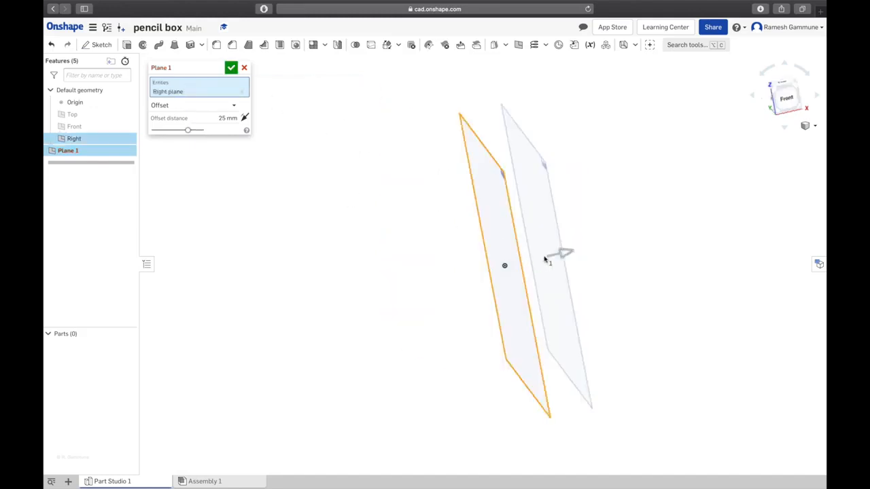
right_drag(514, 276, 578, 217)
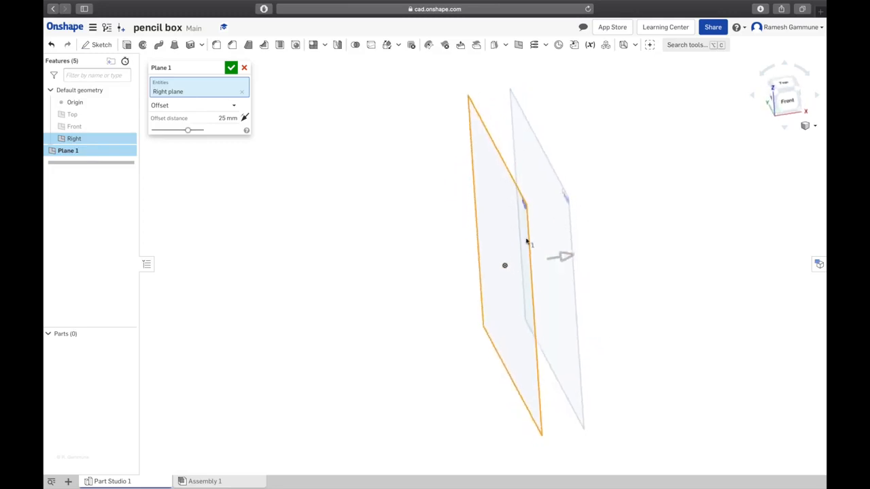
click(245, 119)
click(216, 118)
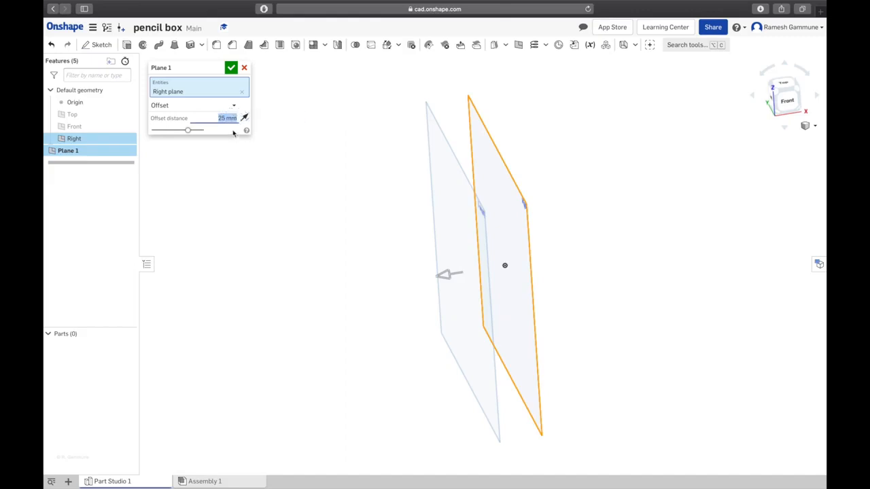
text(60)
key(Return)
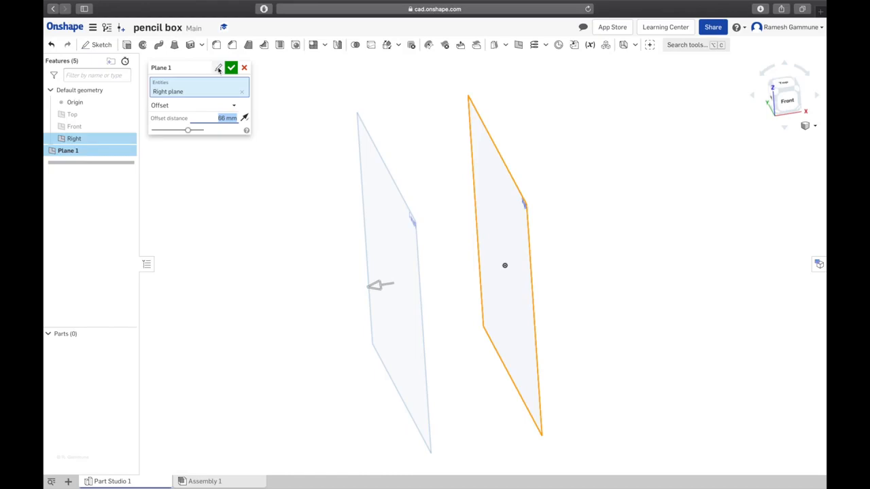
- Name the new offset plane "left offset" and accept it
click(216, 68)
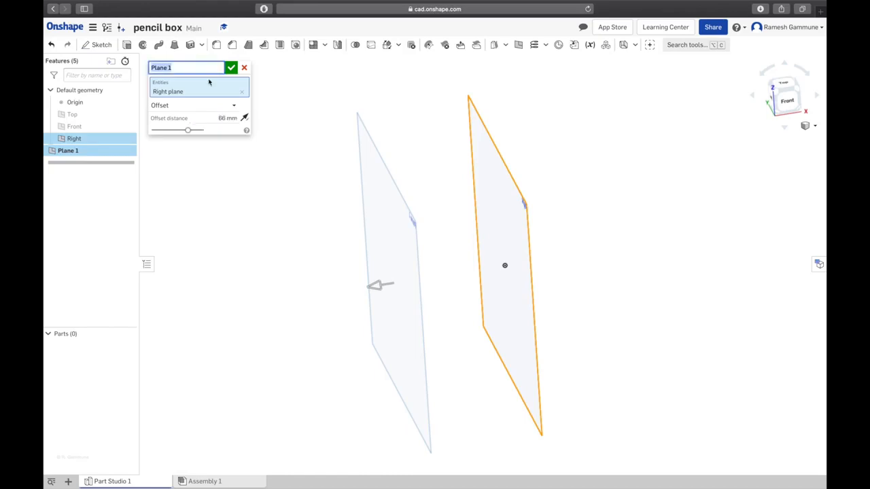
text(left offset)
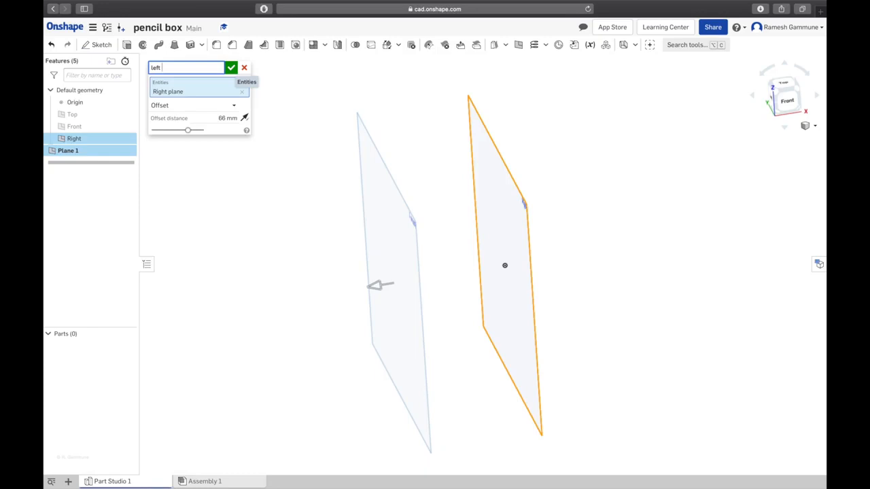
click(231, 67)
- Hide the Right plane so that only the left offset plane is shown
right_drag(239, 203, 276, 185)
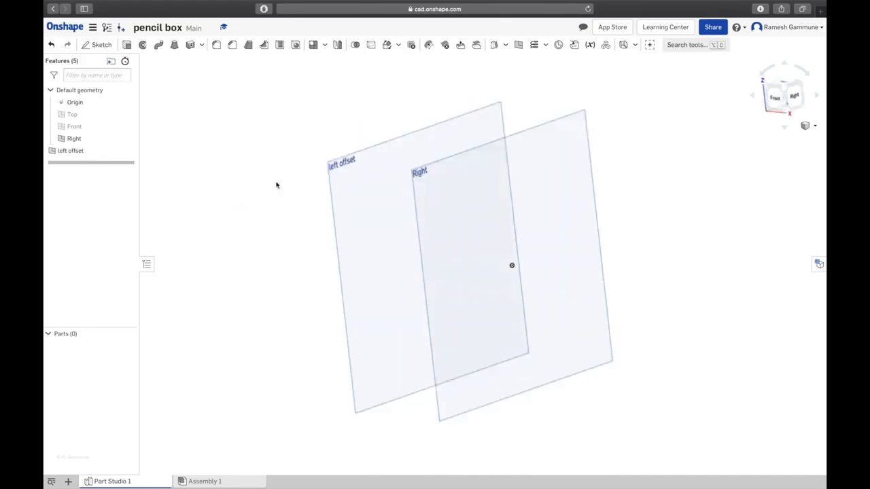
click(551, 161)
click(271, 180)
click(129, 139)
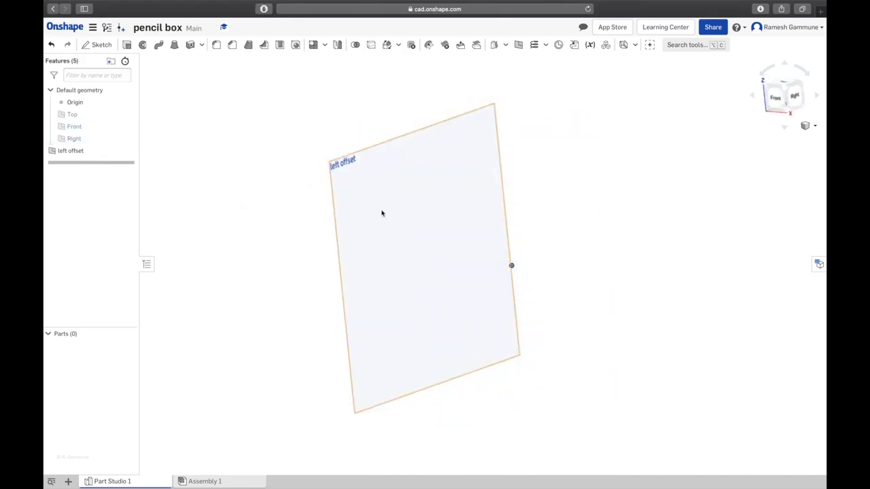
right_drag(262, 220, 332, 213)
- Switch to Preview, examine the side part's dimensions on page 2 of the drawing, and return to Onshape
key(ctrl+Up)
click(293, 309)
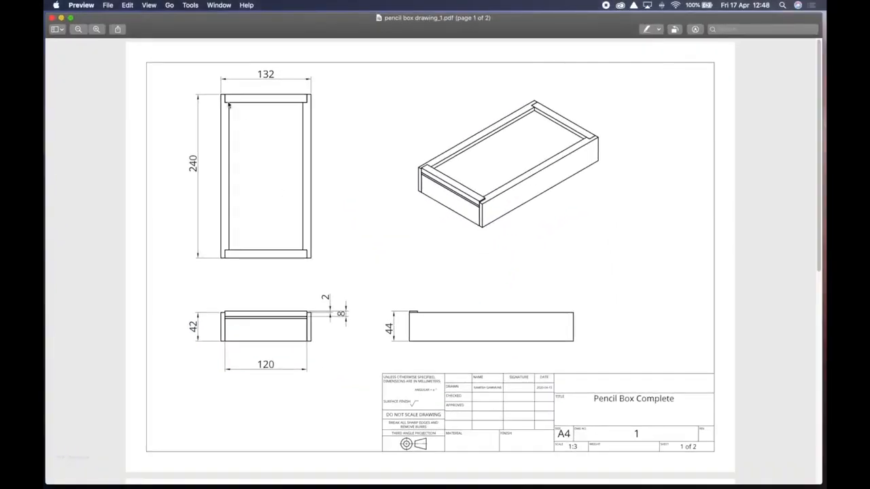
scroll(594, 254, down, 9)
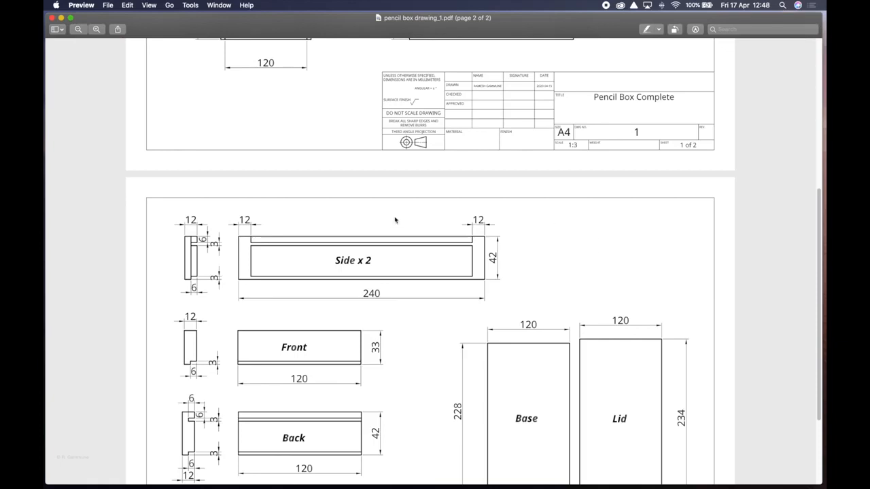
ctrl+scroll(294, 292, up, 5)
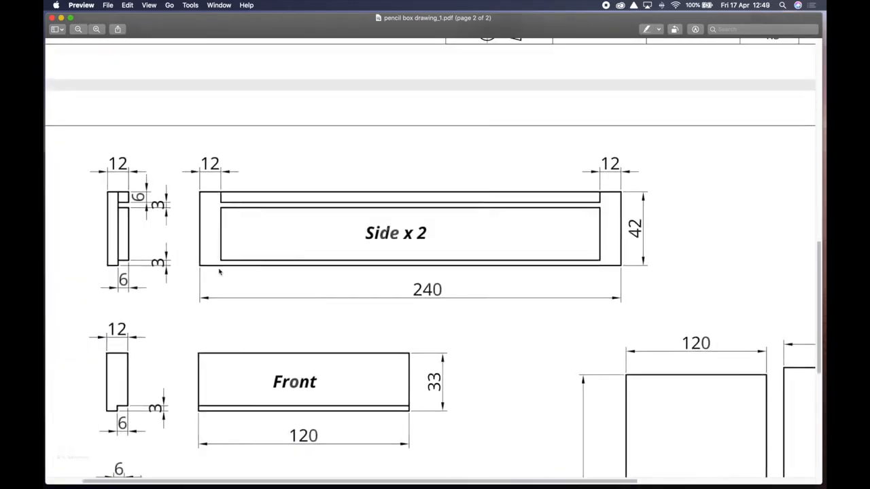
key(ctrl+Up)
click(481, 34)
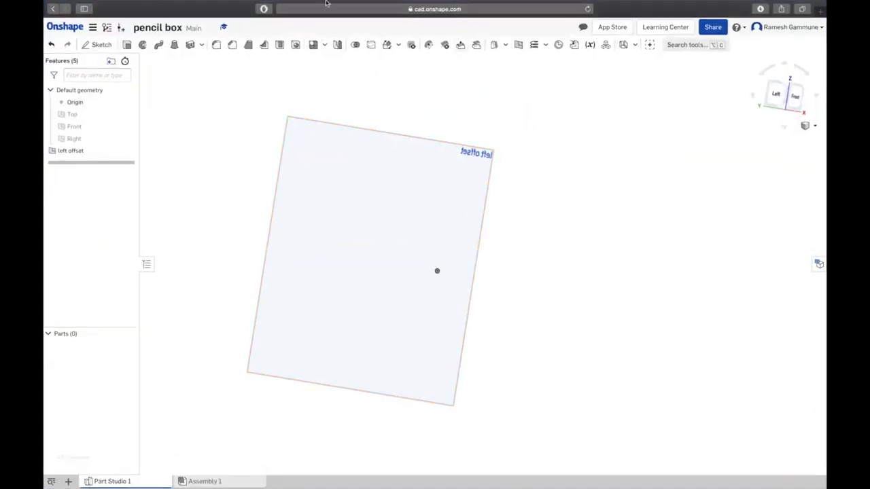
- Start a sketch on the left offset plane, viewed normal to the sketch plane
click(98, 44)
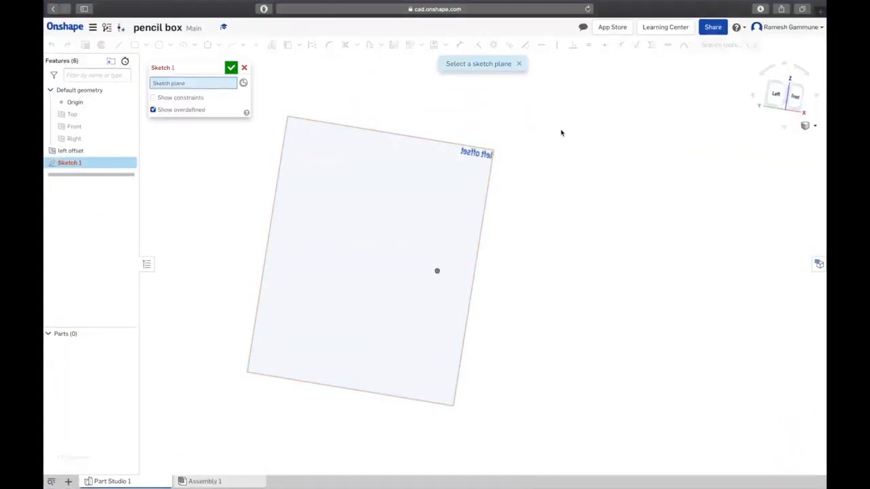
right_drag(562, 132, 533, 135)
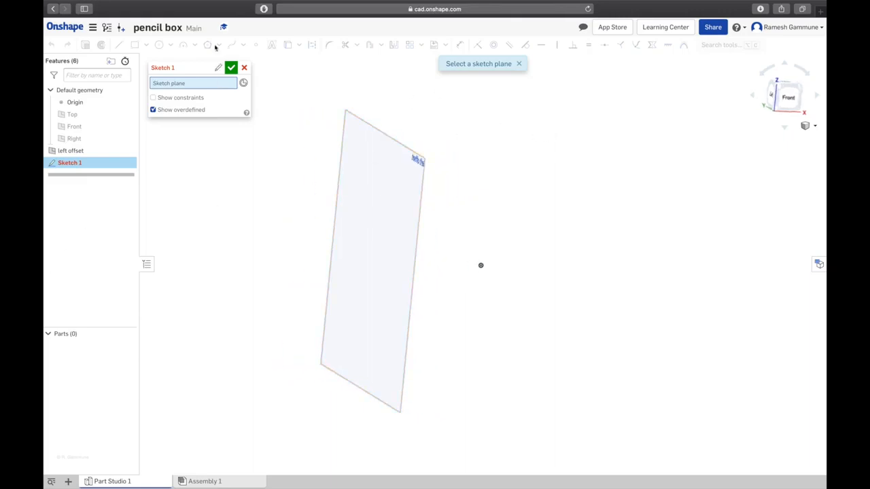
click(369, 199)
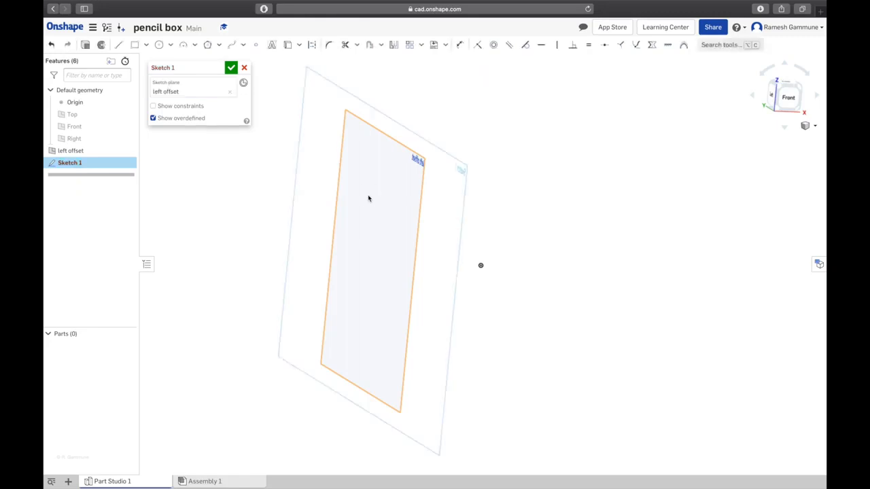
right_drag(280, 201, 287, 199)
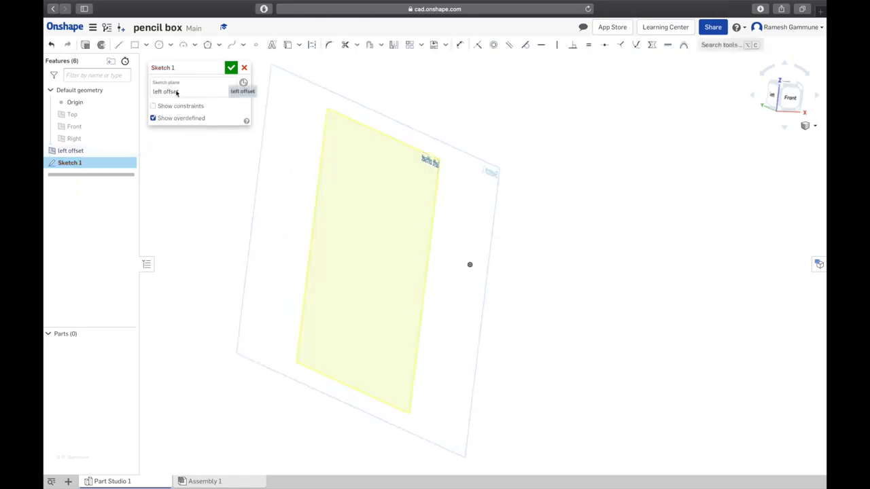
right_click(249, 226)
click(292, 291)
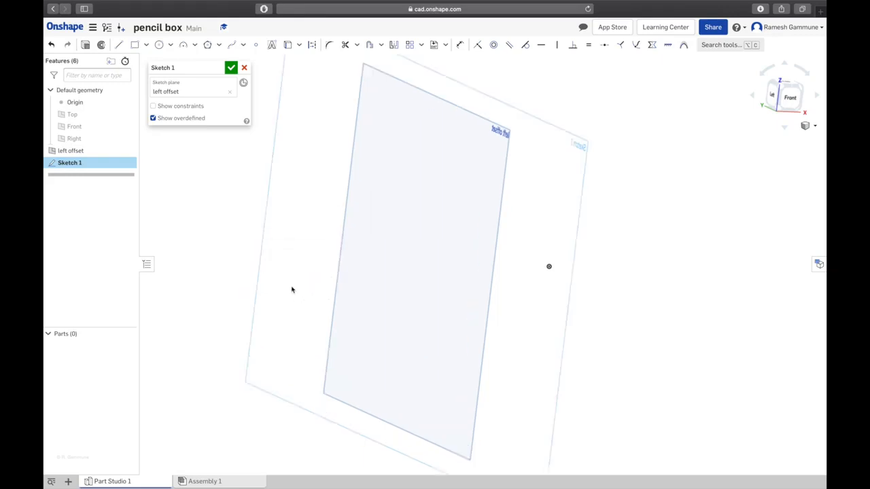
click(200, 267)
right_click(200, 268)
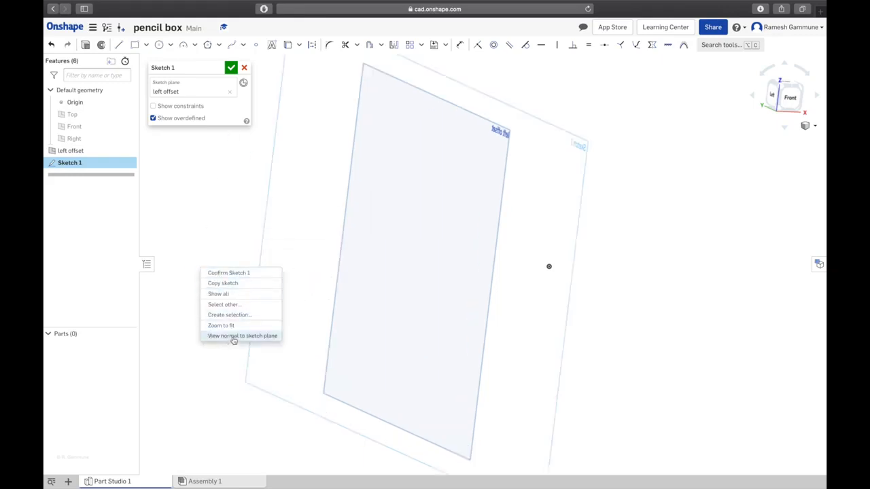
click(233, 336)
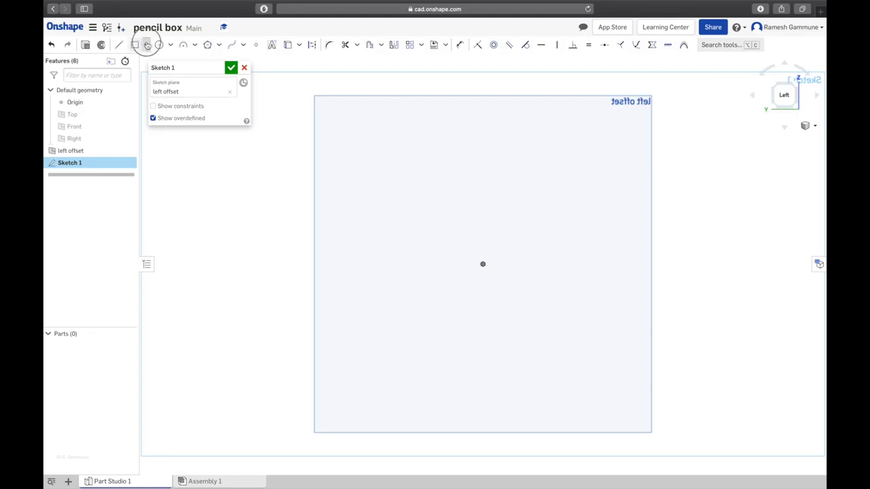
- Sketch a center-point rectangle about 188 by 56 mm centred on the origin
click(146, 44)
click(171, 74)
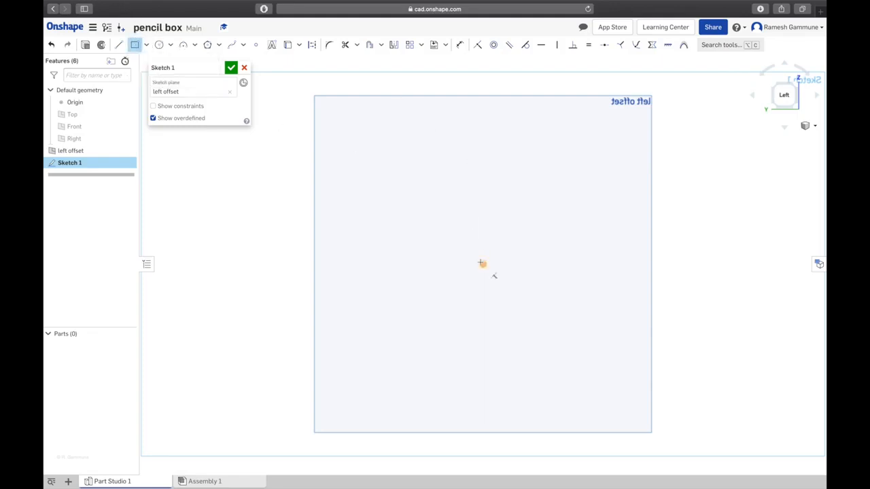
click(483, 264)
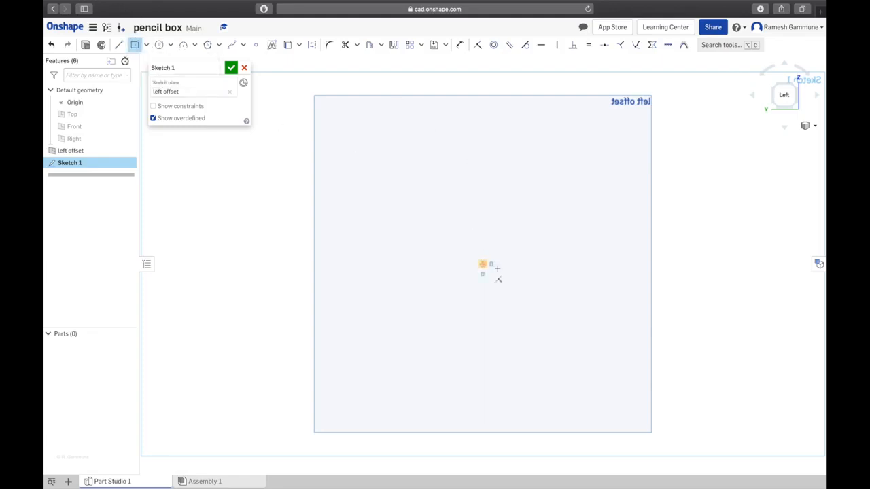
click(671, 320)
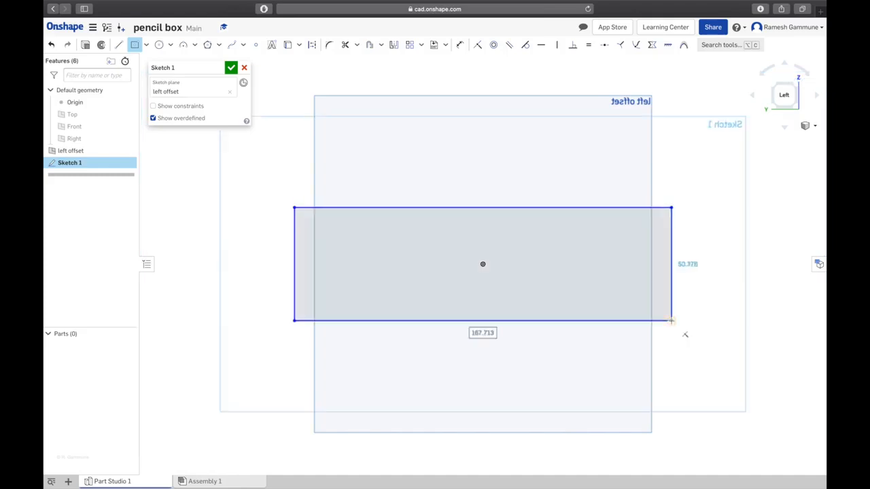
key(Escape)
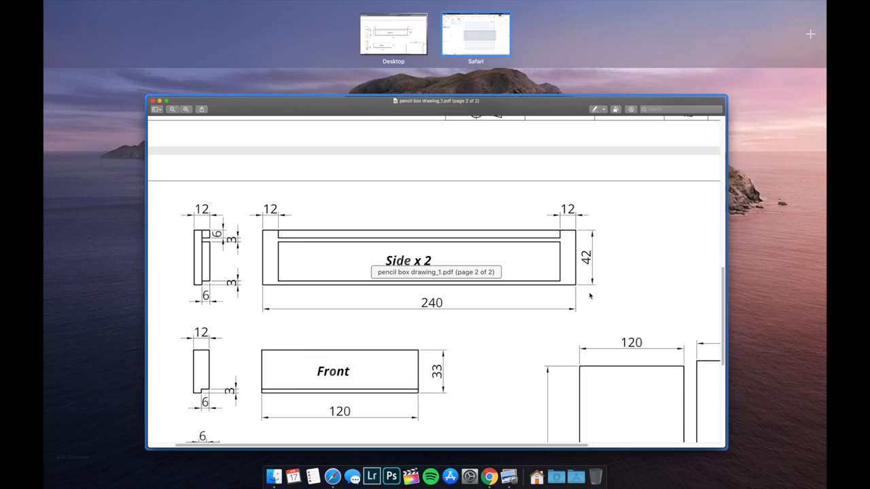
- Return from the drawing to the Onshape sketch and dimension the rectangle's length to 240 mm
click(474, 32)
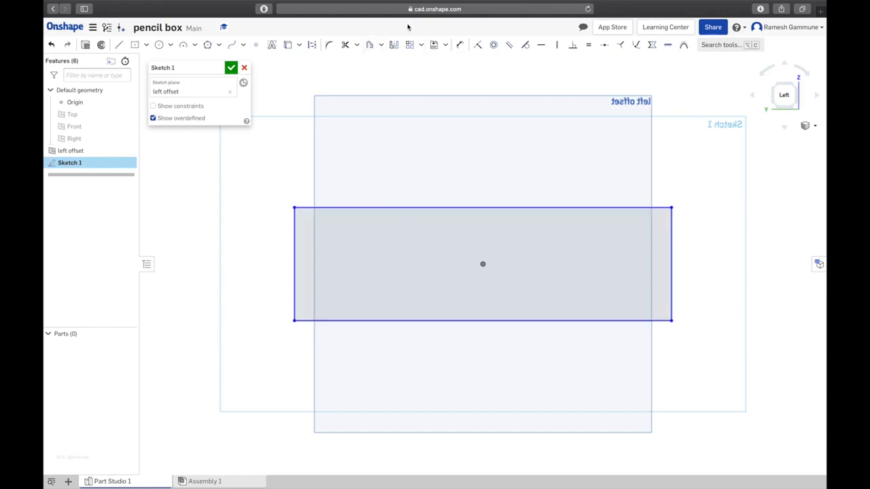
key(u)
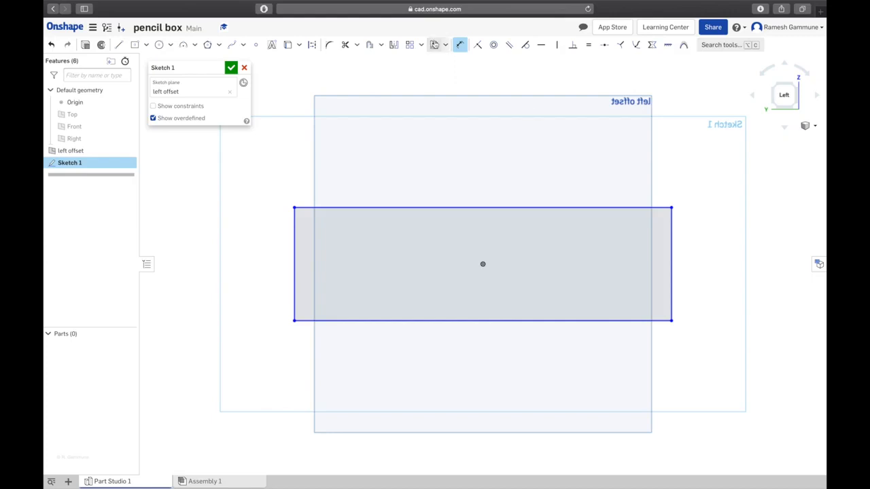
click(474, 320)
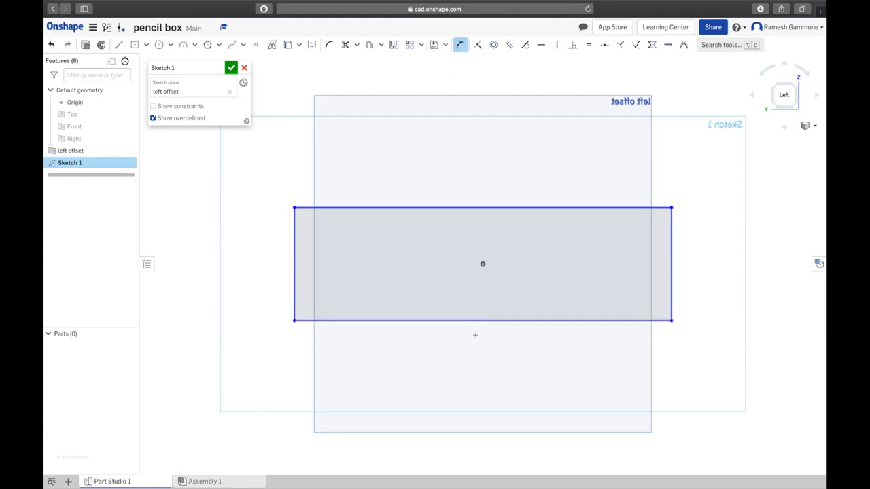
click(480, 371)
text(24)
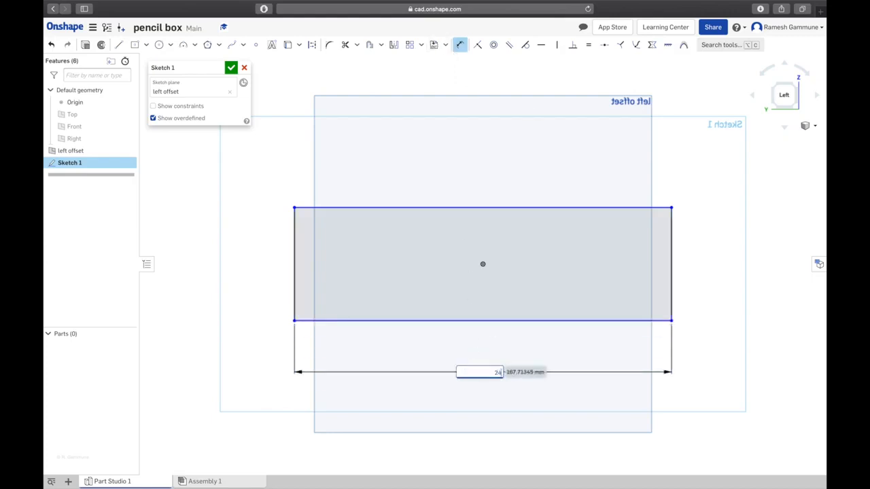
text(0)
key(Return)
scroll(670, 333, down, 2)
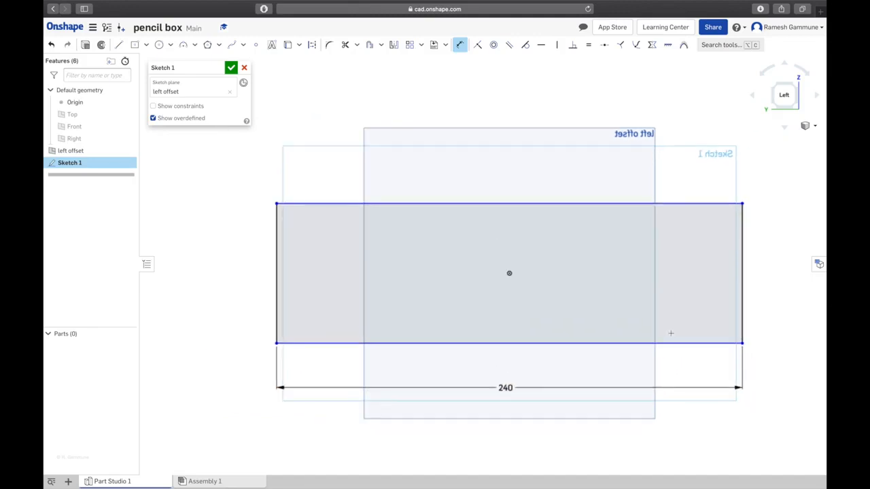
- Dimension the rectangle's height to 42 mm and finish the sketch
click(276, 265)
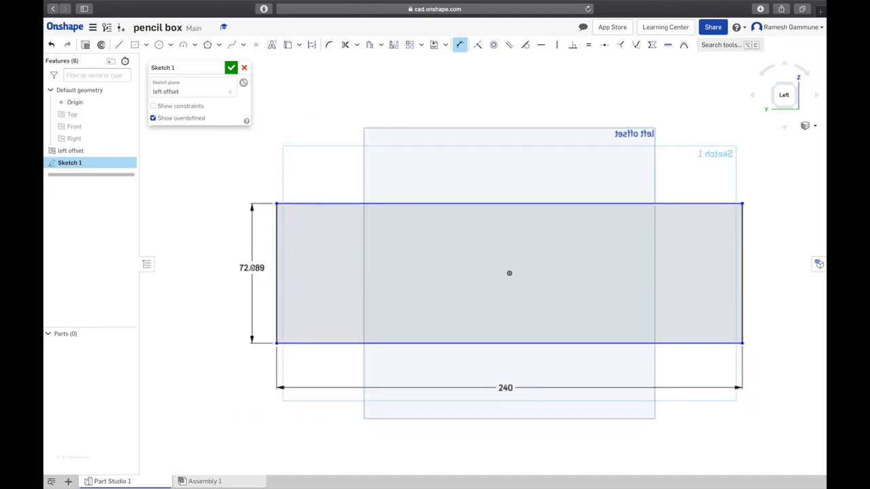
click(252, 268)
text(42)
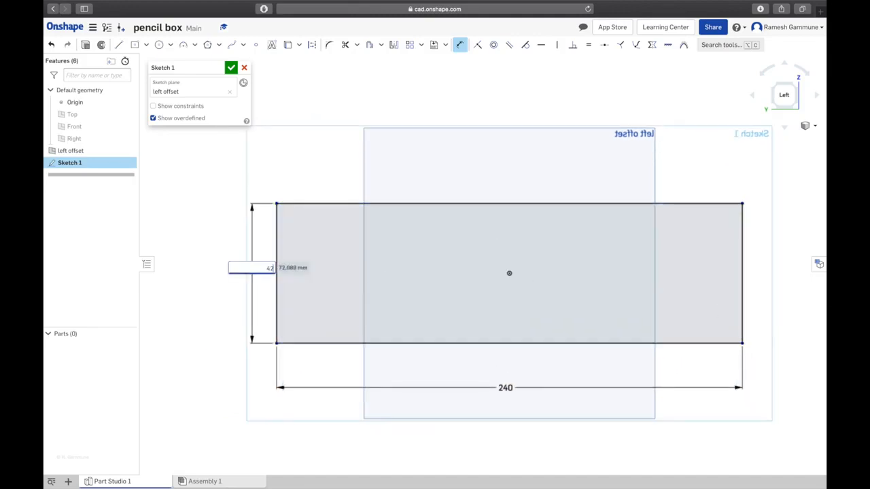
key(Return)
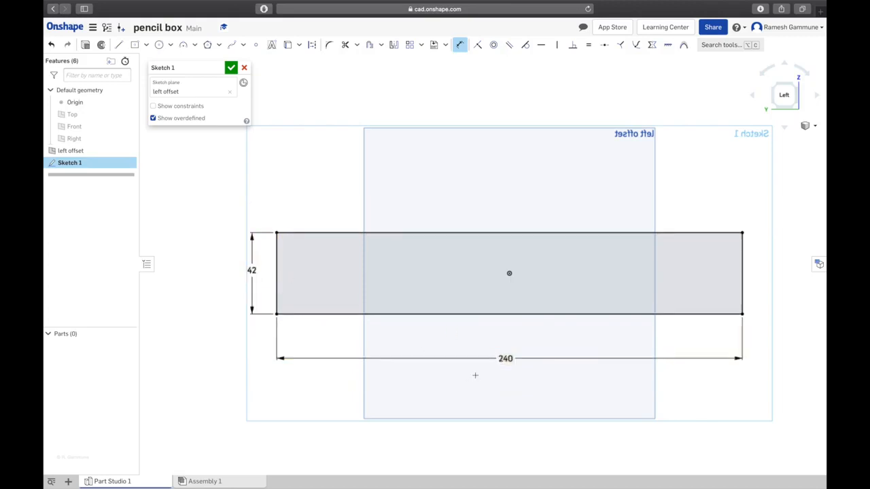
click(230, 67)
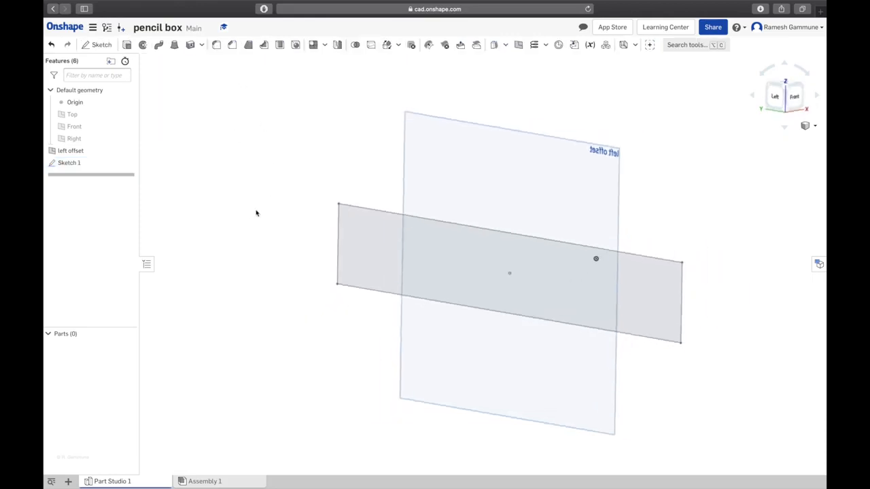
- Switch to Preview, check the side part's thickness in the drawing, and return to Onshape
key(ctrl+Up)
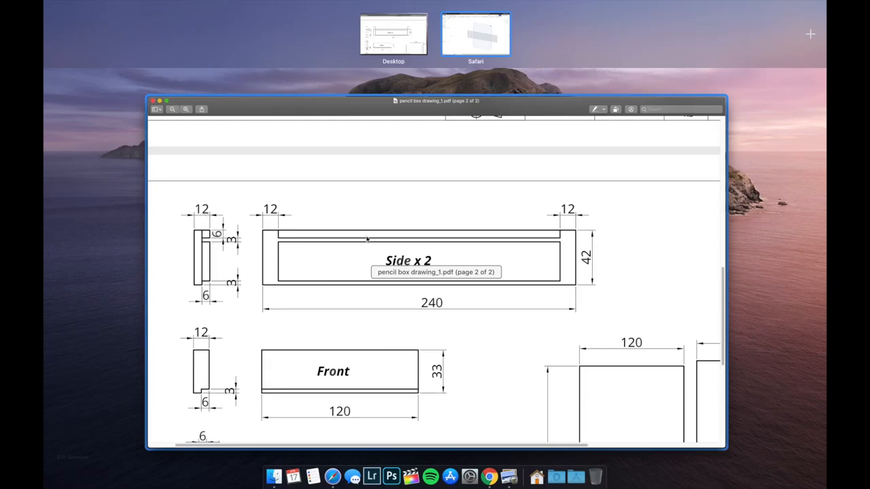
click(340, 201)
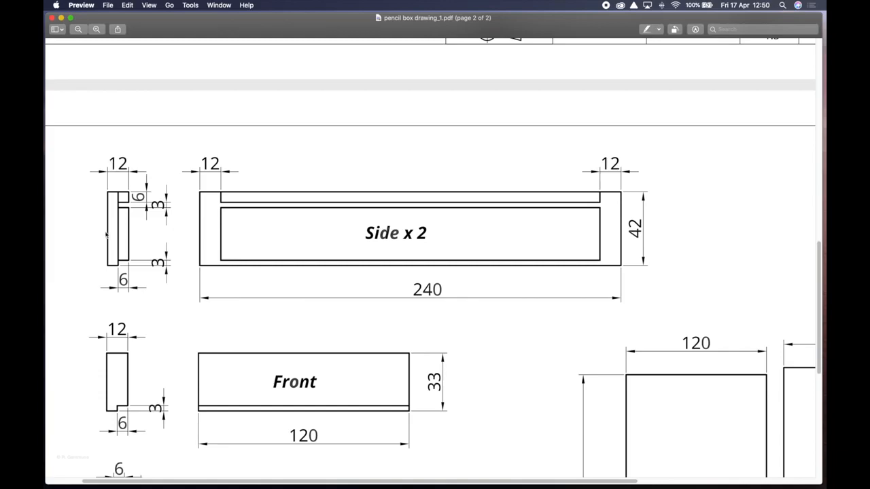
key(ctrl+Up)
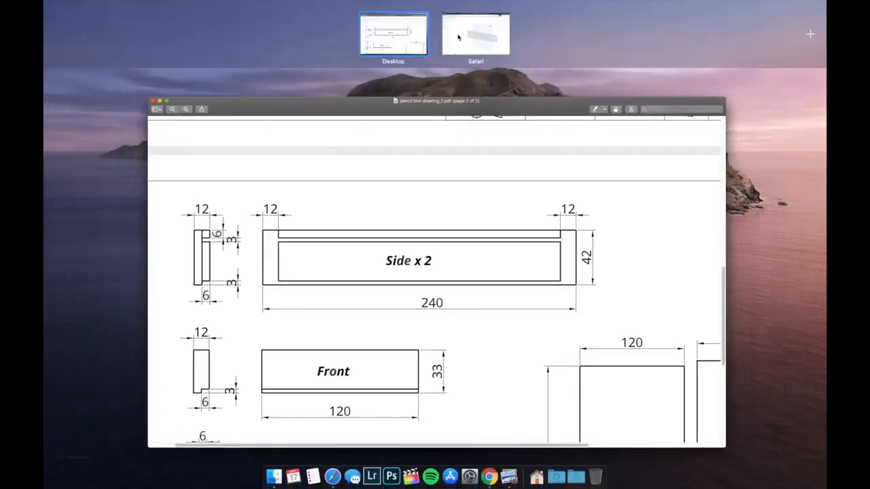
click(459, 37)
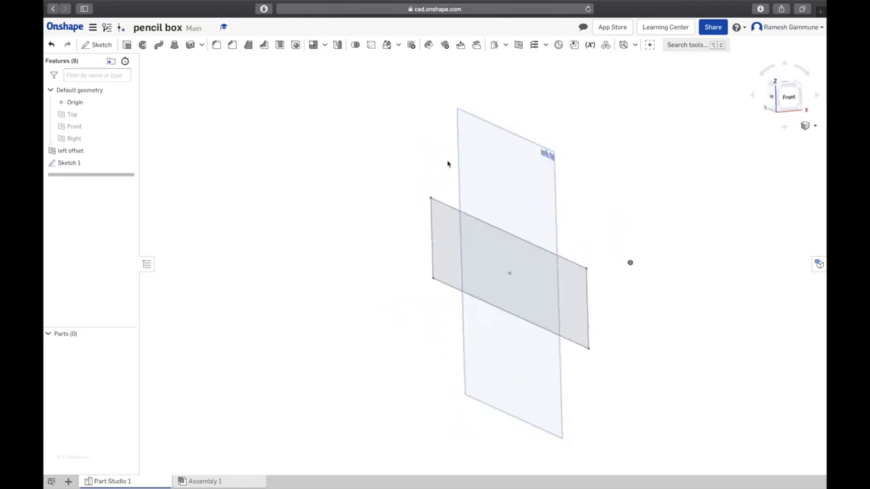
- Extrude the 240 by 42 mm rectangle as a new solid with a blind depth of 12 mm
click(128, 45)
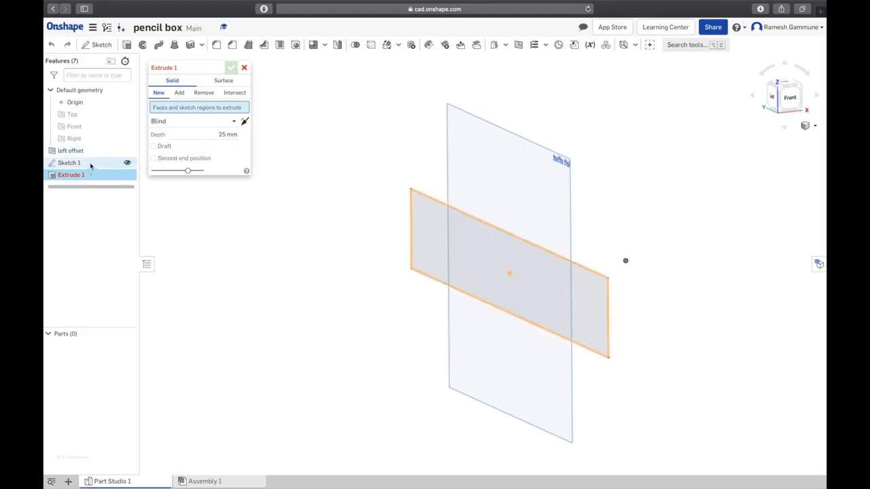
mouse_move(354, 169)
right_down()
mouse_move(332, 165)
mouse_move(337, 177)
right_up()
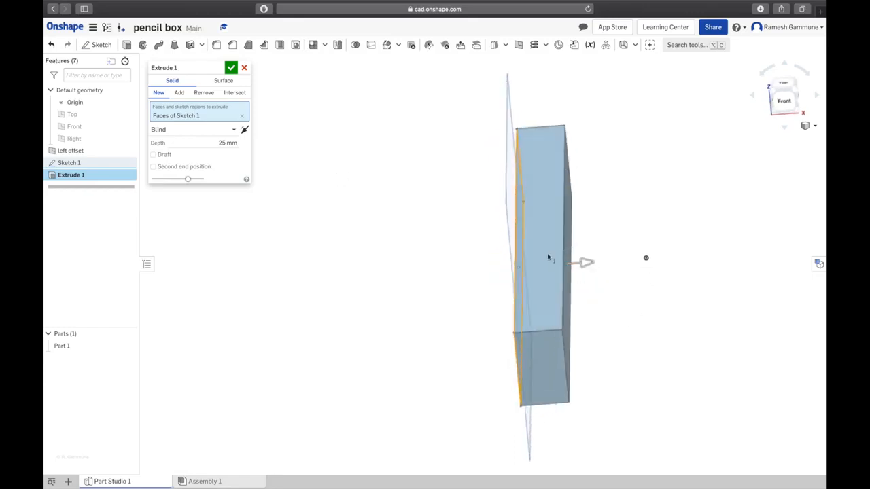
mouse_move(221, 142)
mouse_down()
mouse_move(237, 143)
mouse_move(230, 143)
mouse_up()
click(241, 142)
text(12)
key(Return)
right_drag(411, 219, 418, 203)
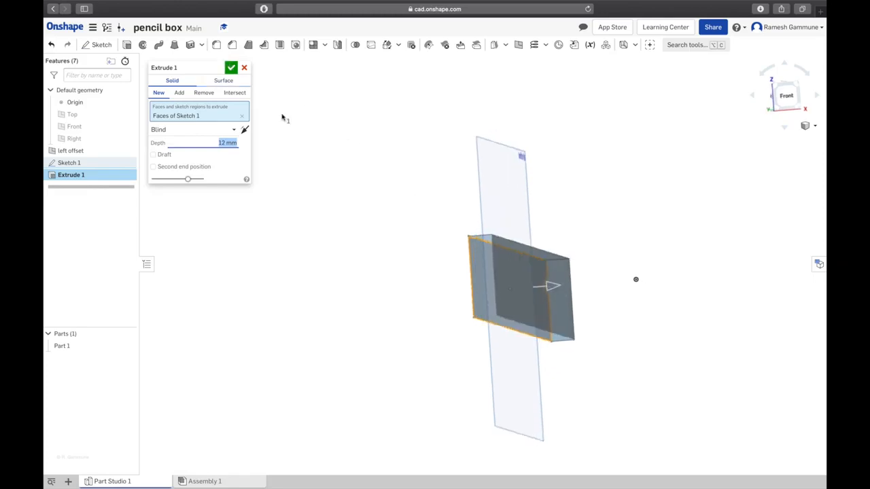
right_drag(362, 210, 349, 208)
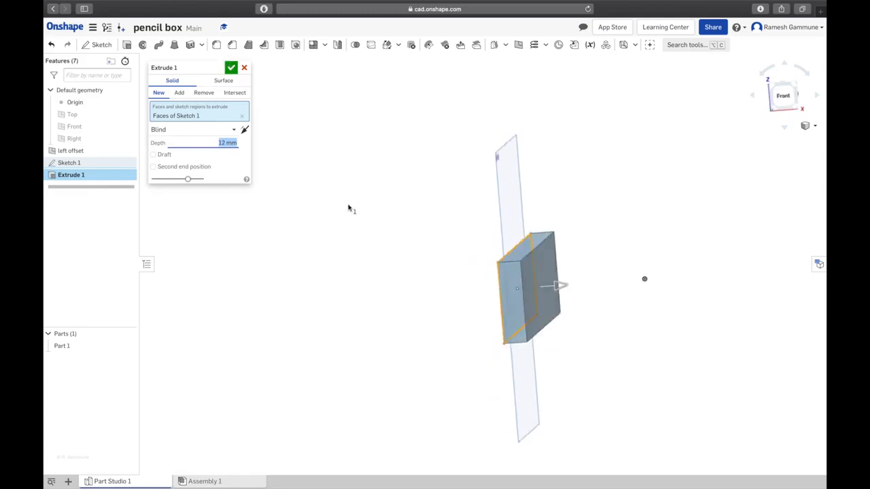
click(231, 70)
- Hide the left offset plane so that only the side part is displayed
right_drag(367, 184, 362, 192)
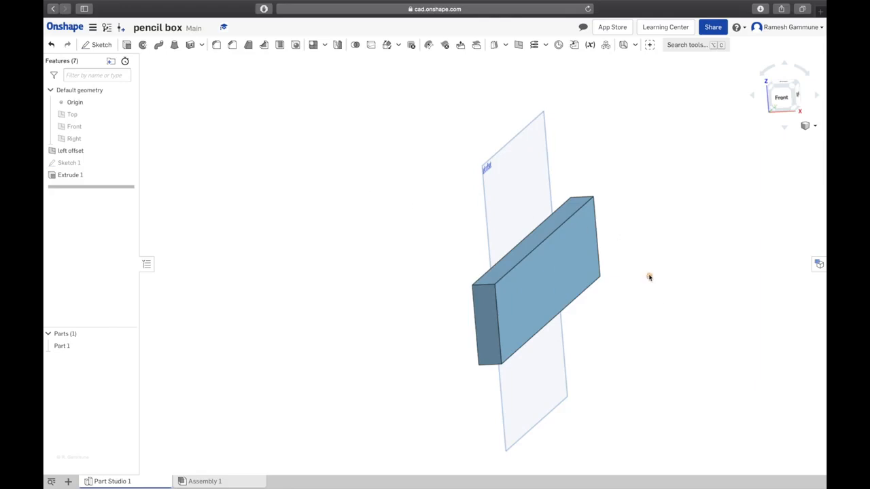
click(500, 187)
right_drag(497, 189, 380, 210)
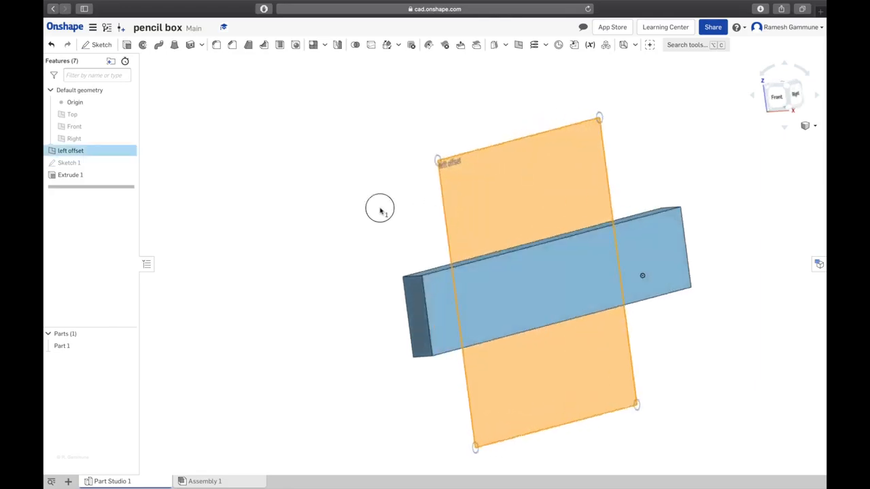
right_click(501, 187)
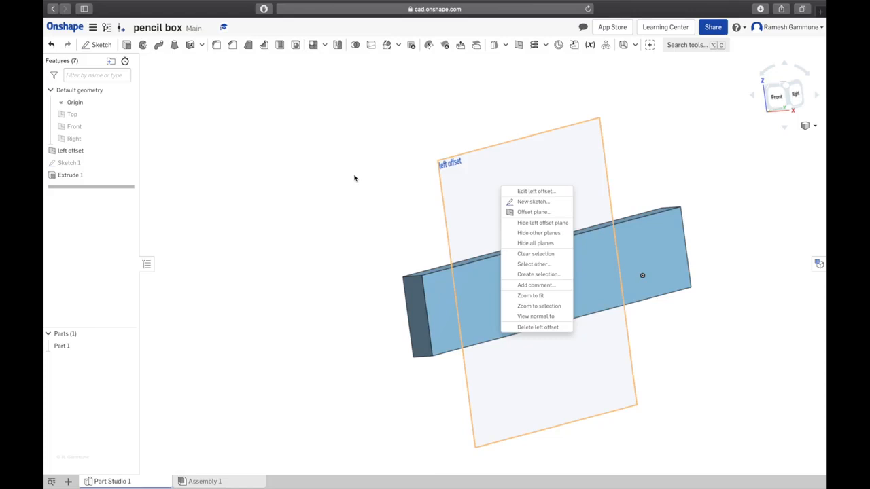
click(560, 225)
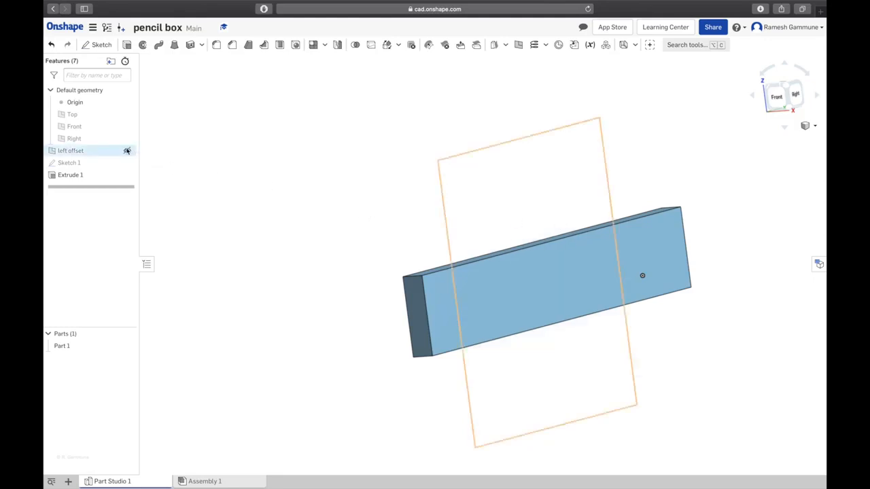
right_drag(301, 193, 206, 187)
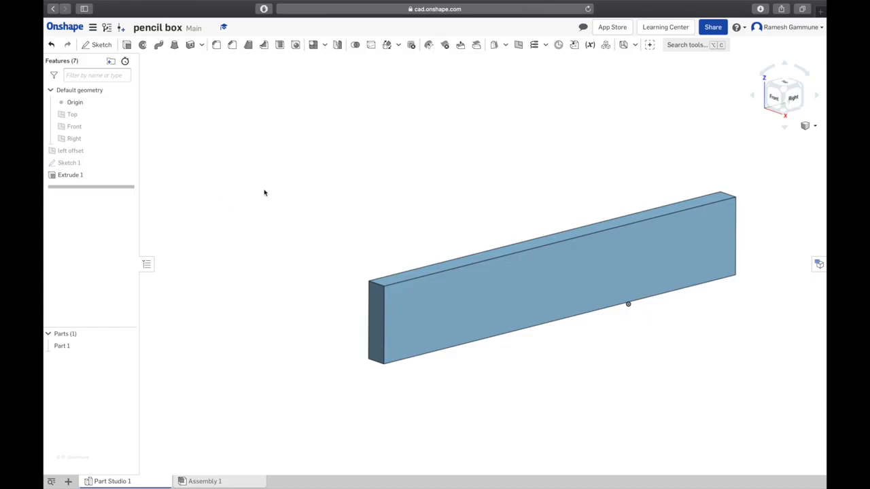
- Switch to Preview, examine the groove and rebate dimensions in the side part's end view, and return to Onshape
key(ctrl+Up)
click(292, 240)
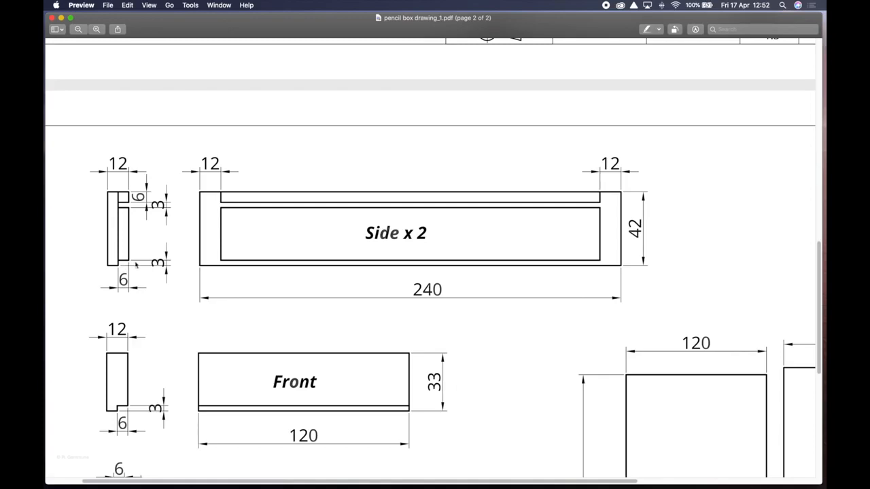
key(ctrl+Up)
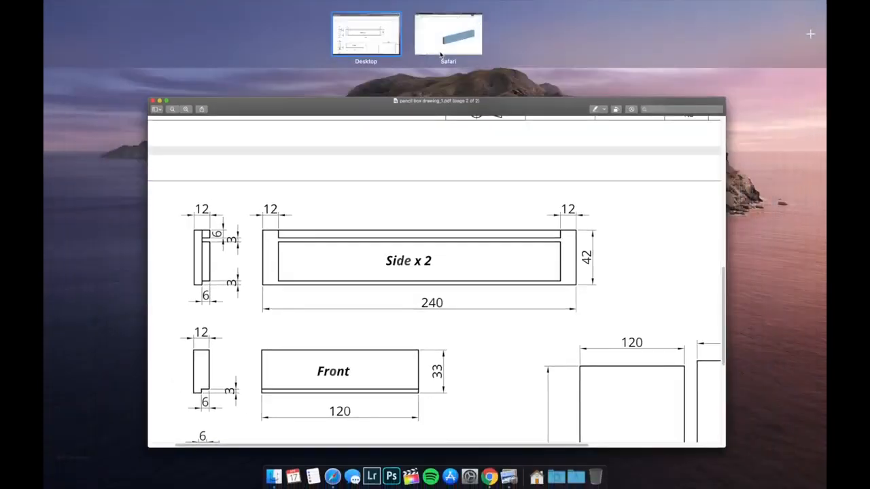
click(442, 39)
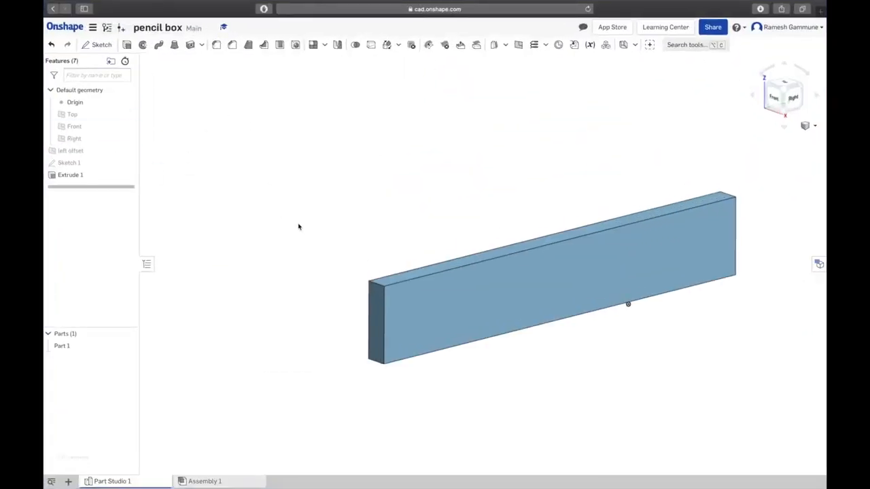
- Start a sketch on the side part's front end face, viewed normal to the sketch plane
click(99, 45)
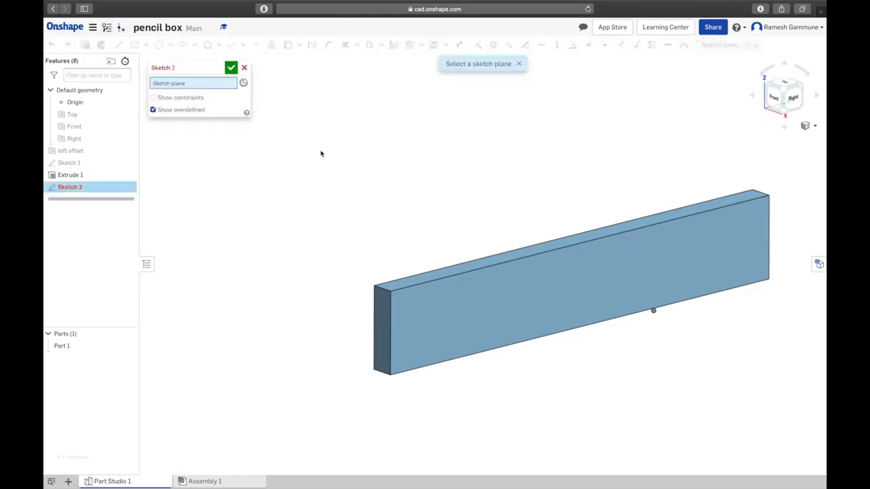
right_drag(322, 154, 357, 146)
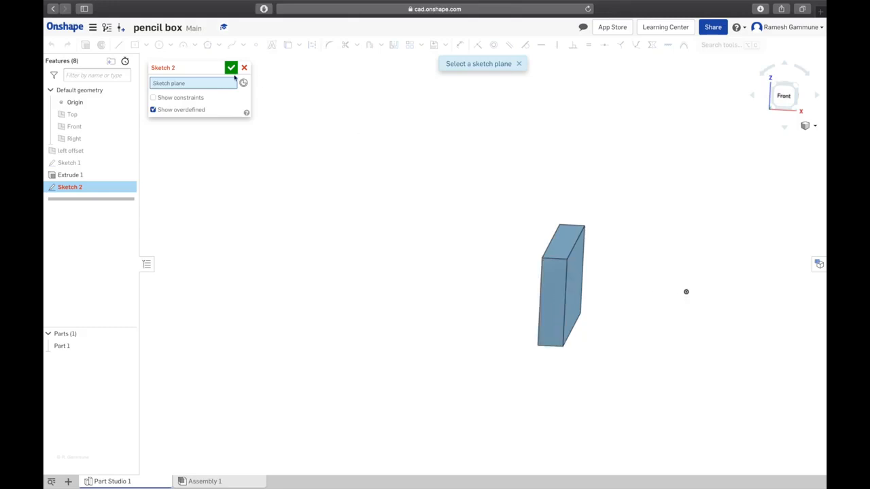
click(557, 271)
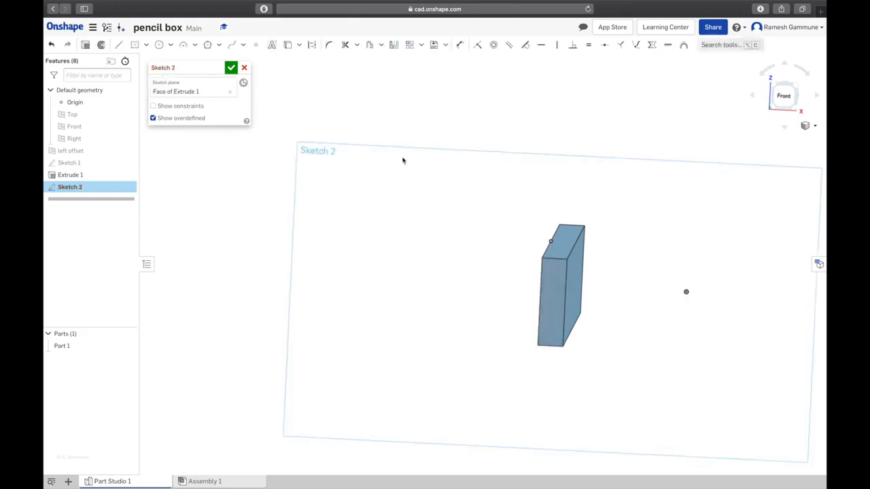
right_click(359, 271)
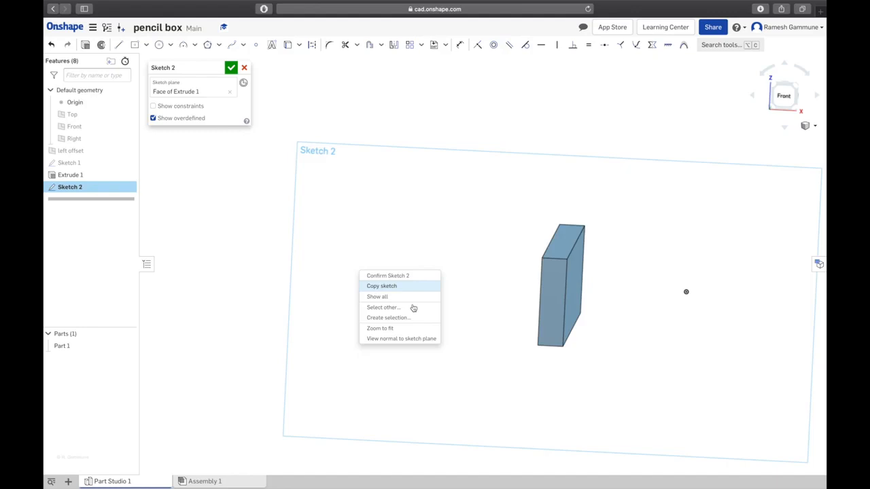
click(422, 339)
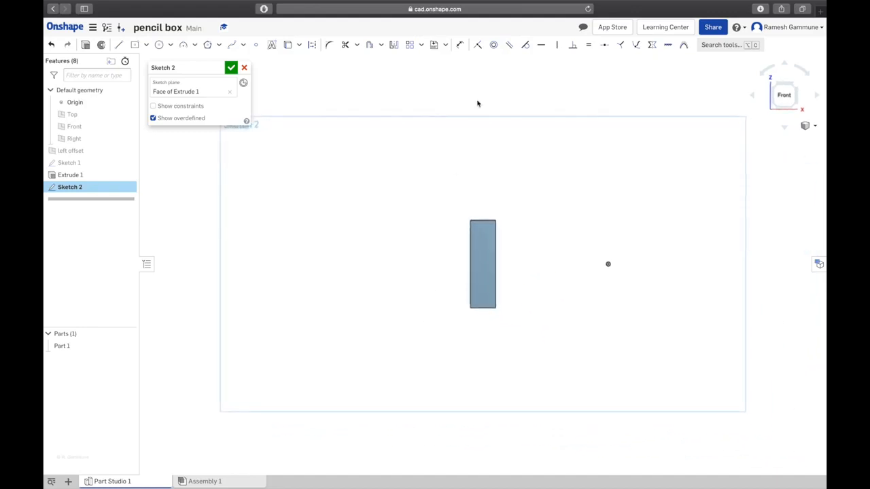
scroll(549, 264, up, 3)
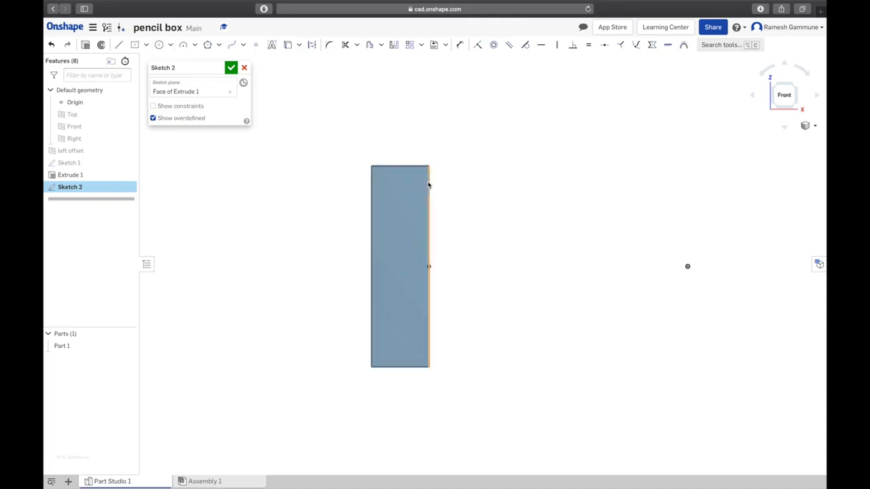
- Sketch a corner rectangle about 8.4 by 5 mm near the end face's upper end, starting on its inner vertical edge
click(145, 45)
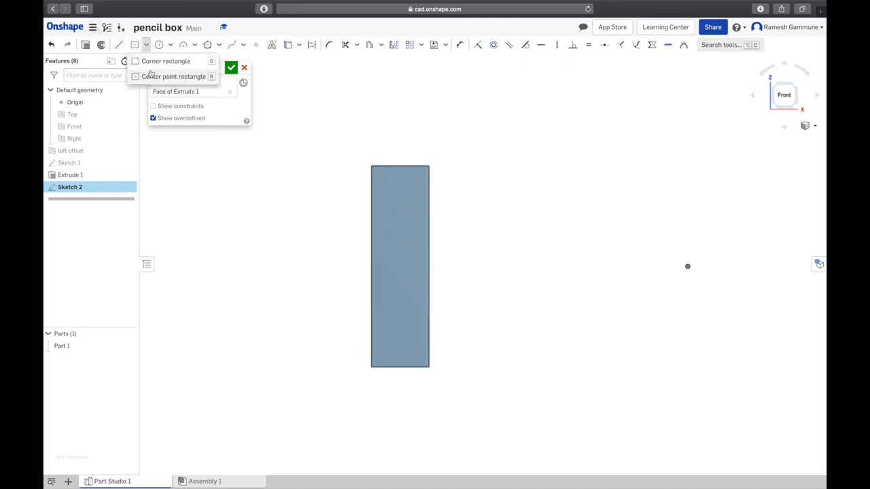
click(155, 61)
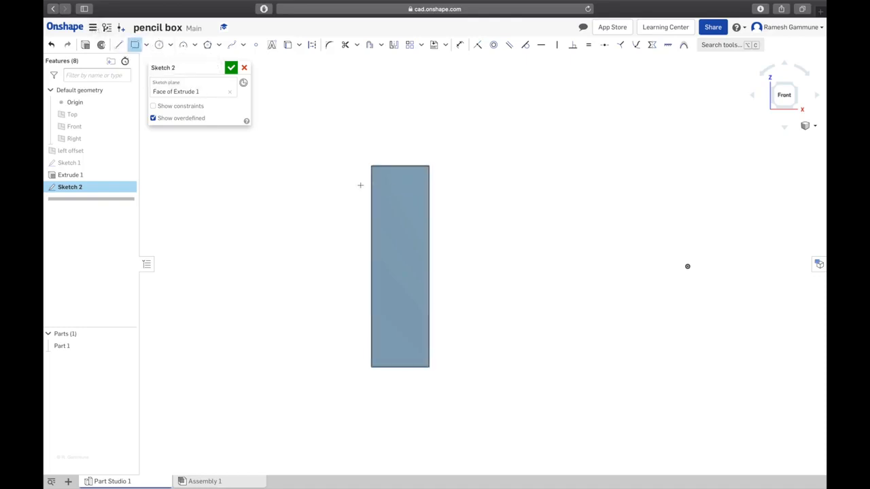
click(430, 195)
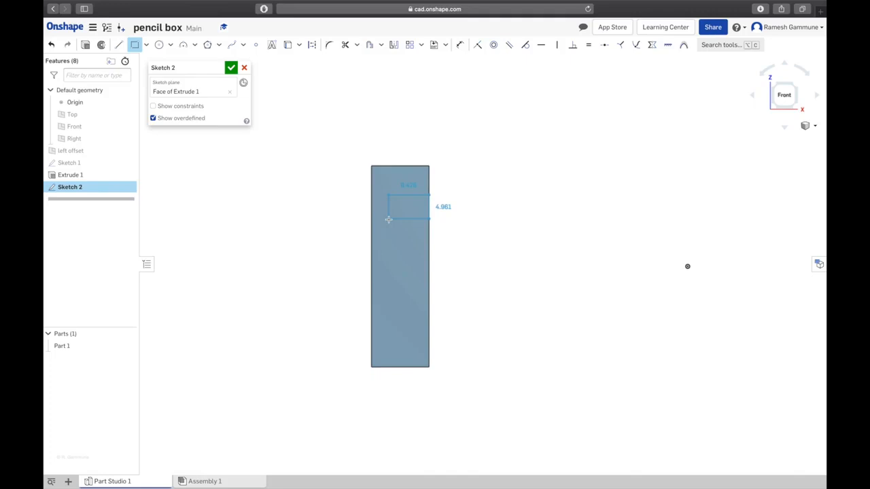
click(388, 219)
key(Escape)
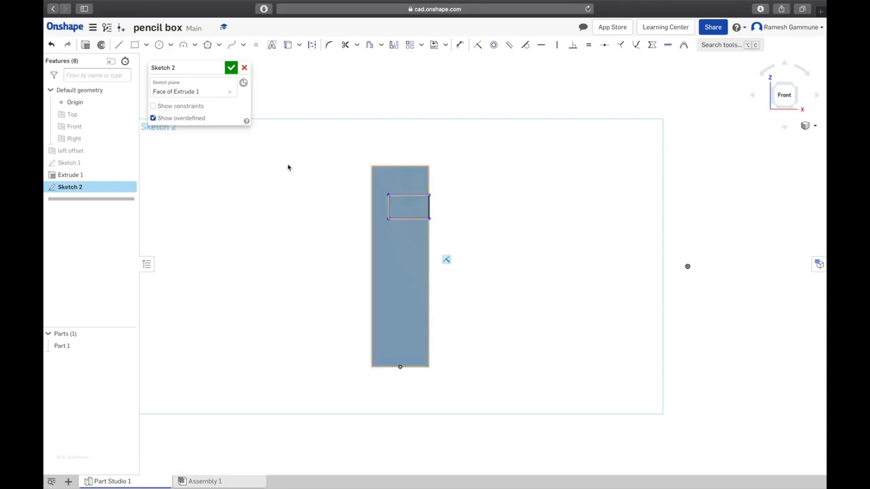
- Sketch a horizontal line about 9.1 mm long from the inner edge near the base and a vertical line down to the bottom edge
click(118, 45)
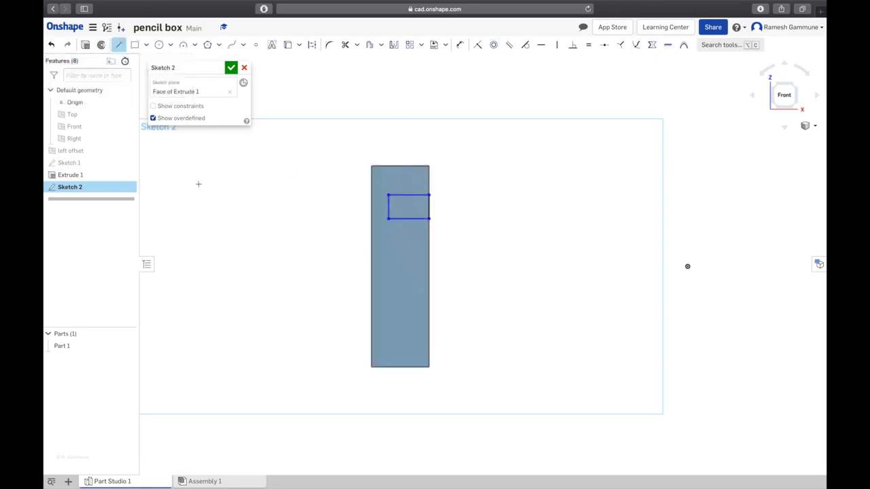
click(429, 344)
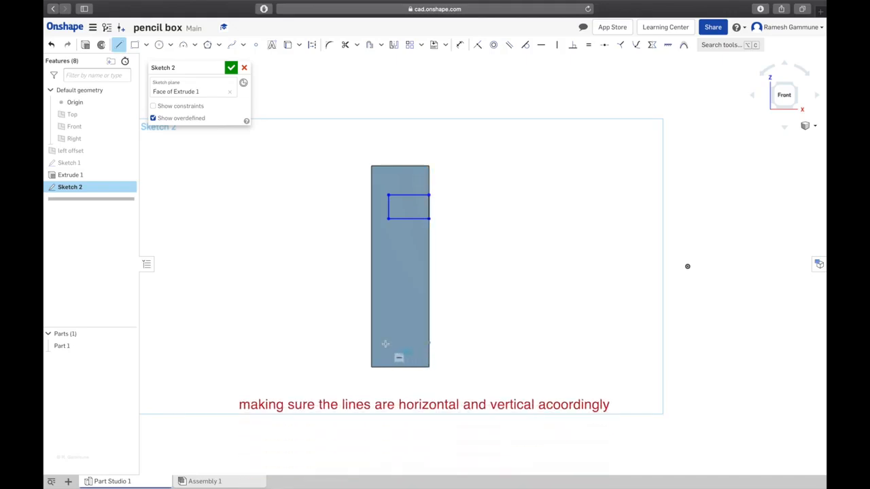
click(386, 344)
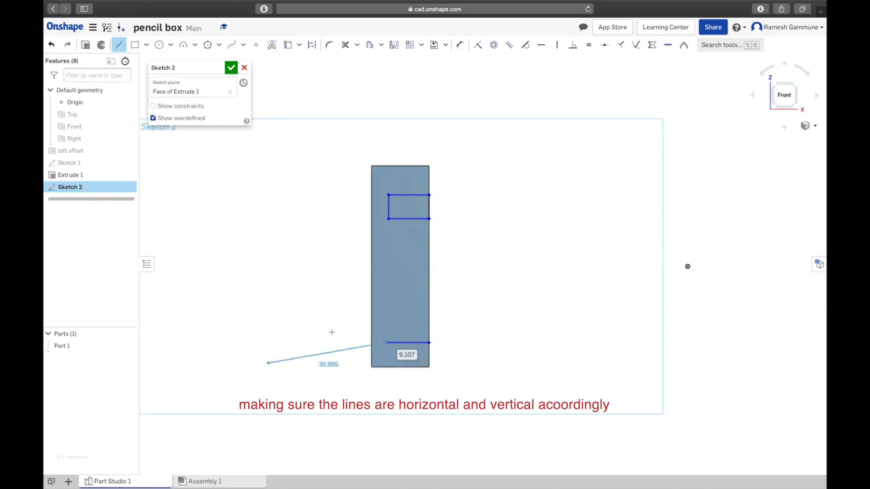
click(386, 367)
key(Escape)
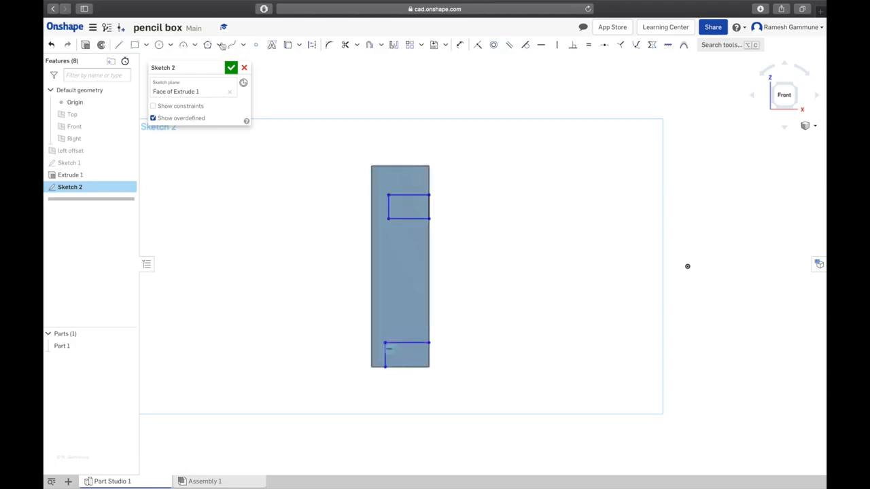
- Dimension the groove rectangle's upper edge 6 mm below the end face's top edge
key(u)
click(416, 166)
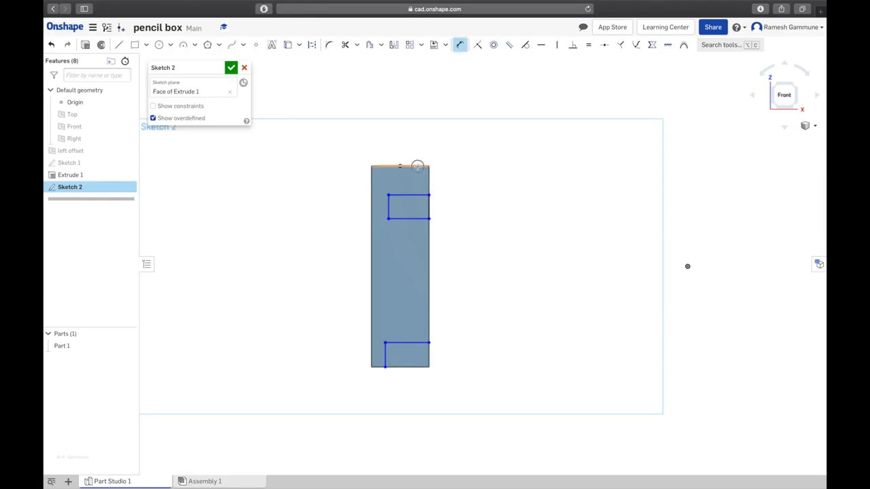
click(407, 196)
click(450, 180)
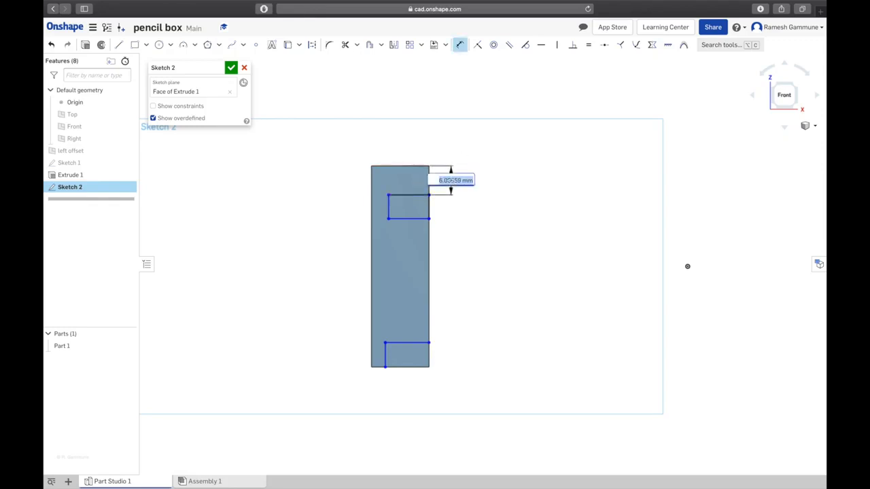
text(6)
key(Return)
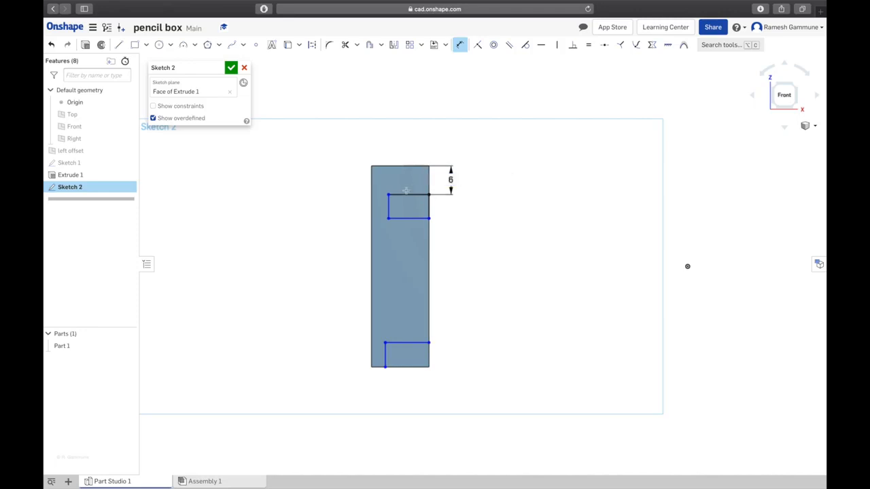
- Dimension the groove rectangle's horizontal width and set it to 6 mm
click(405, 193)
click(411, 148)
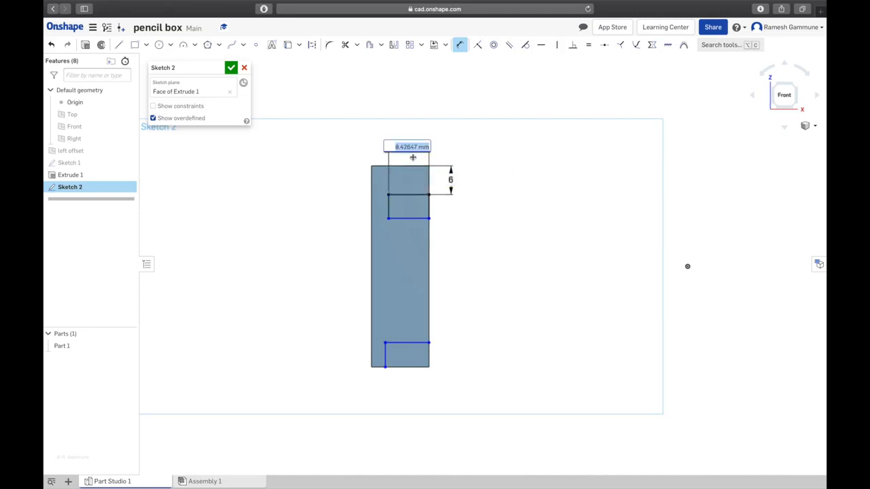
text(6)
click(388, 206)
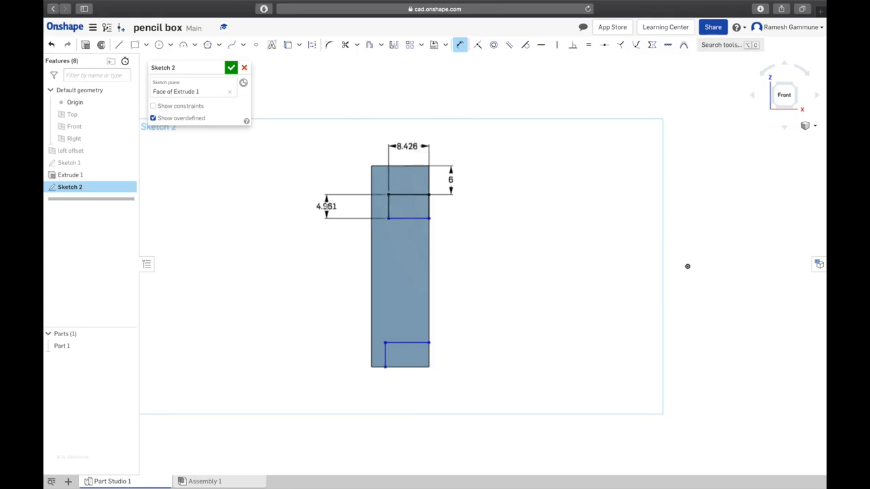
key(Escape)
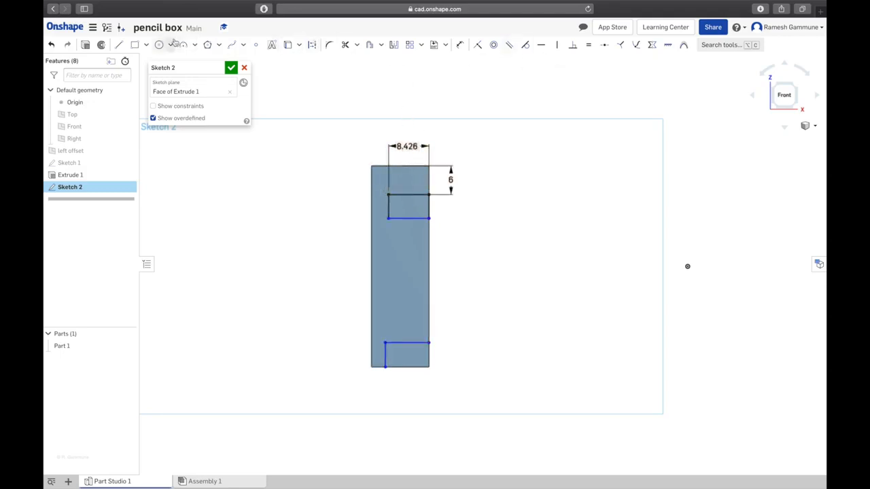
click(459, 45)
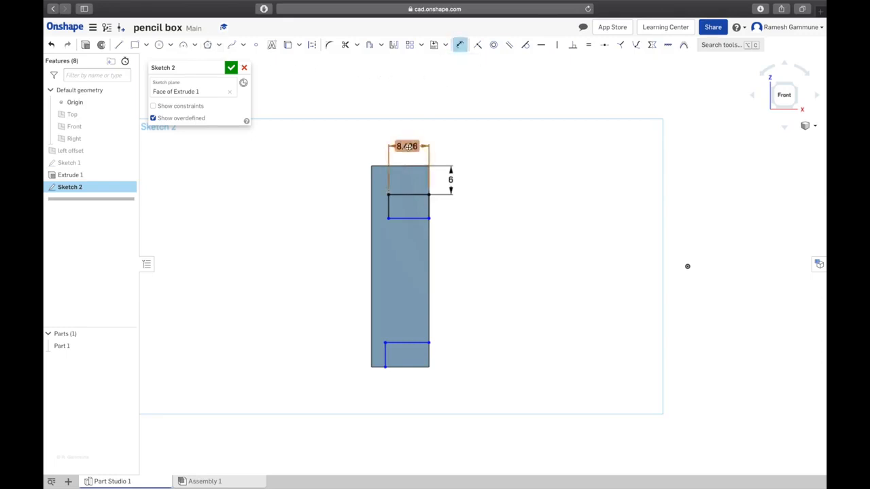
double_click(407, 146)
drag(400, 144, 442, 157)
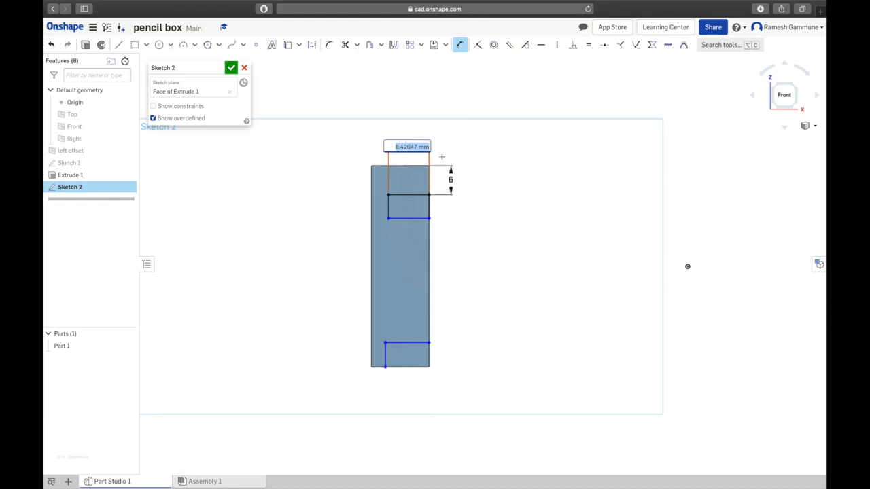
text(8)
key(Return)
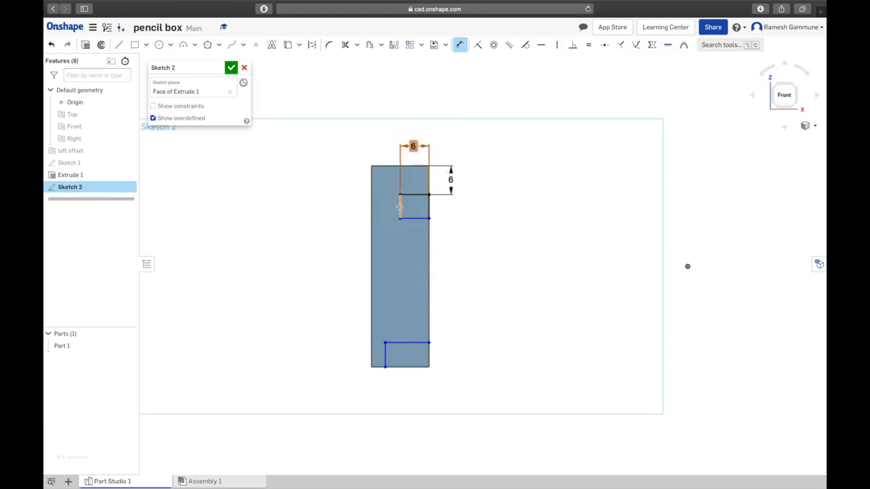
- Dimension the groove rectangle's height as 3 mm
click(400, 206)
click(340, 207)
text(3)
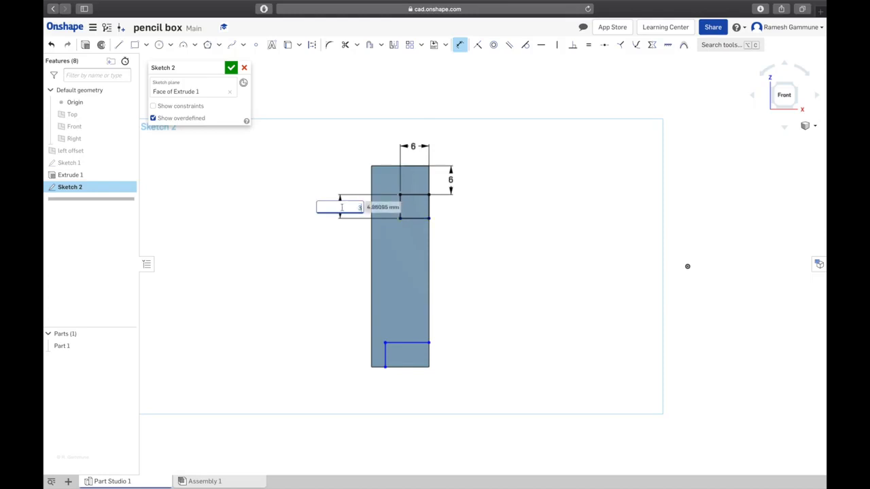
key(Return)
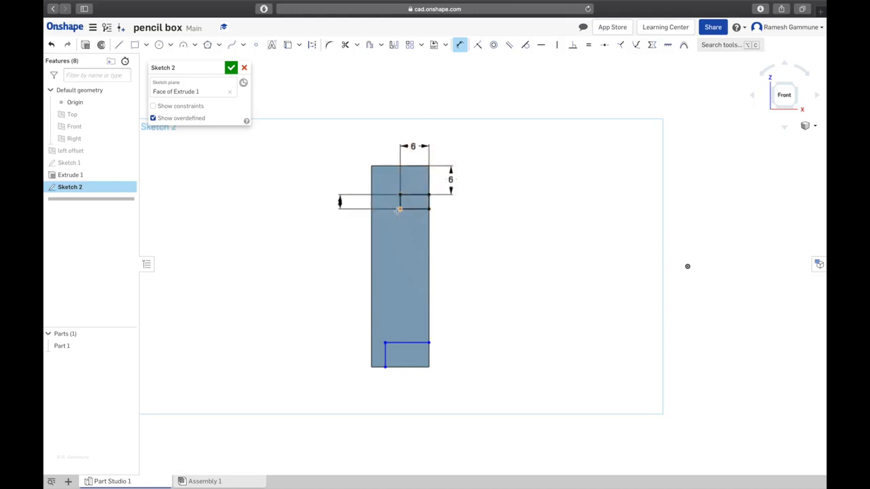
- Dimension the rebate profile at the base of the end face as 6 mm wide and 3 mm high
click(407, 343)
click(413, 308)
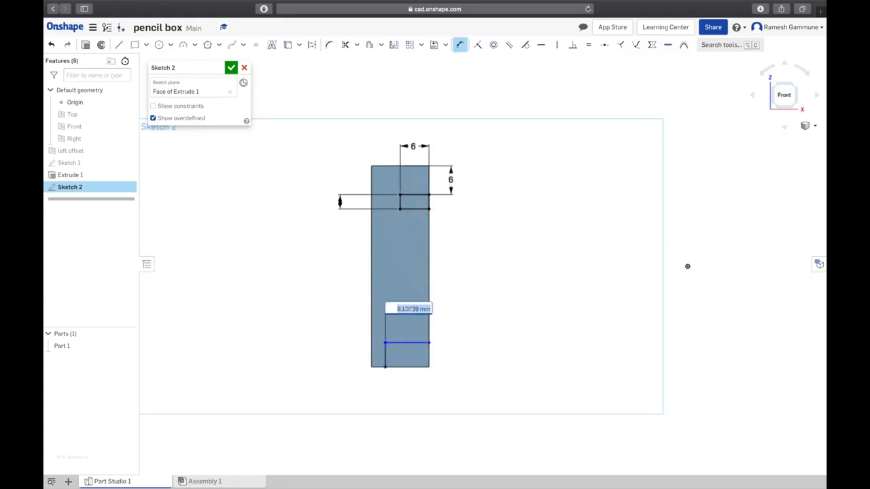
text(6)
key(Return)
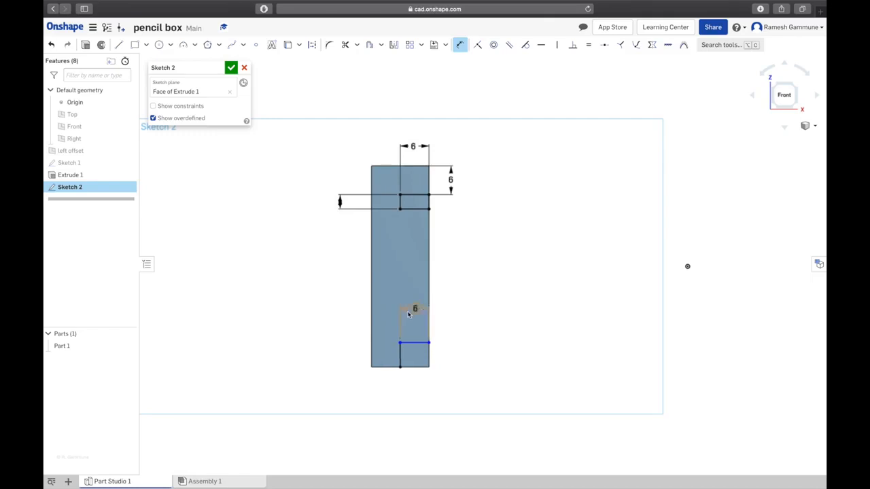
click(398, 356)
click(350, 355)
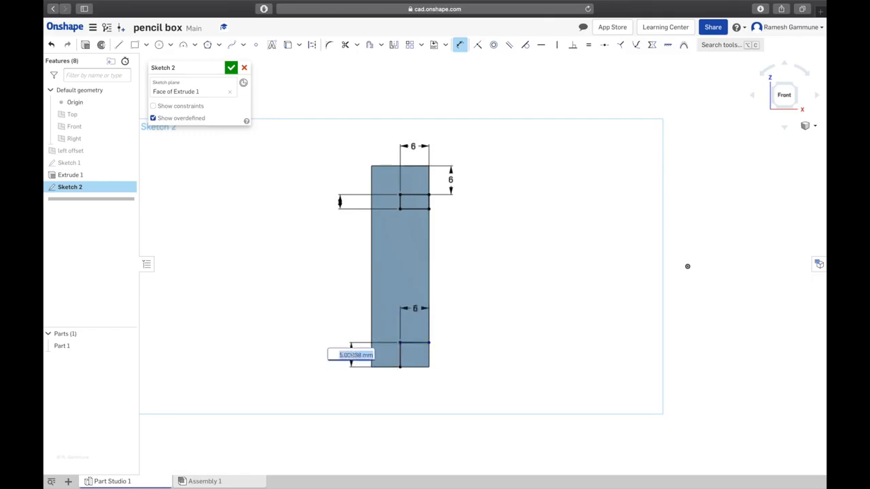
text(3)
key(Return)
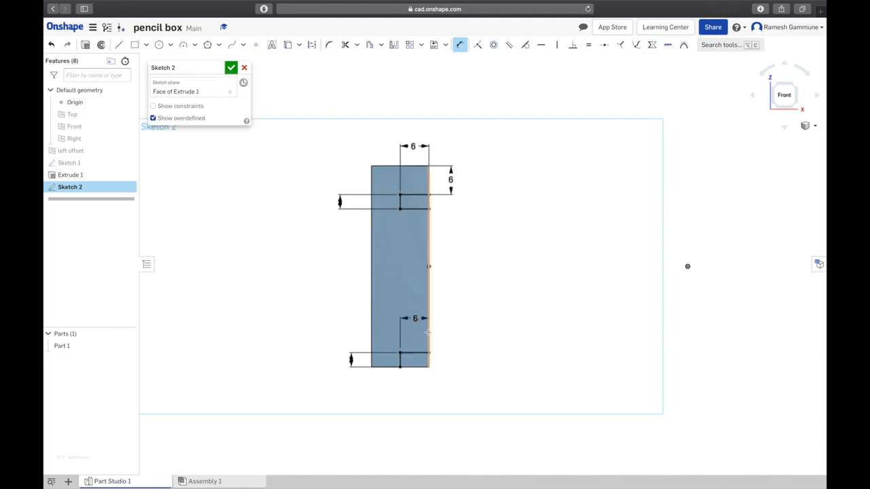
- Check the sketch dimensions against the side part's end view in Preview, and return to Onshape
scroll(382, 370, up, 4)
scroll(359, 346, down, 2)
scroll(358, 346, down, 2)
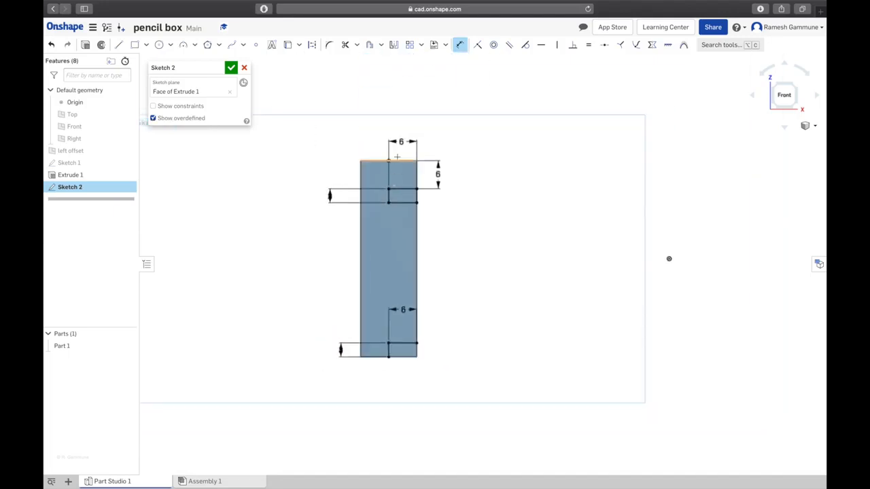
scroll(327, 193, up, 3)
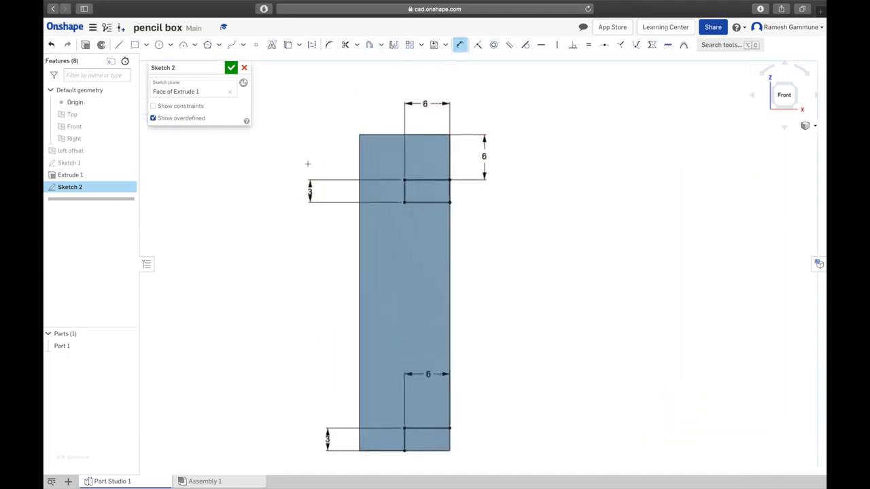
key(ctrl+Up)
click(310, 250)
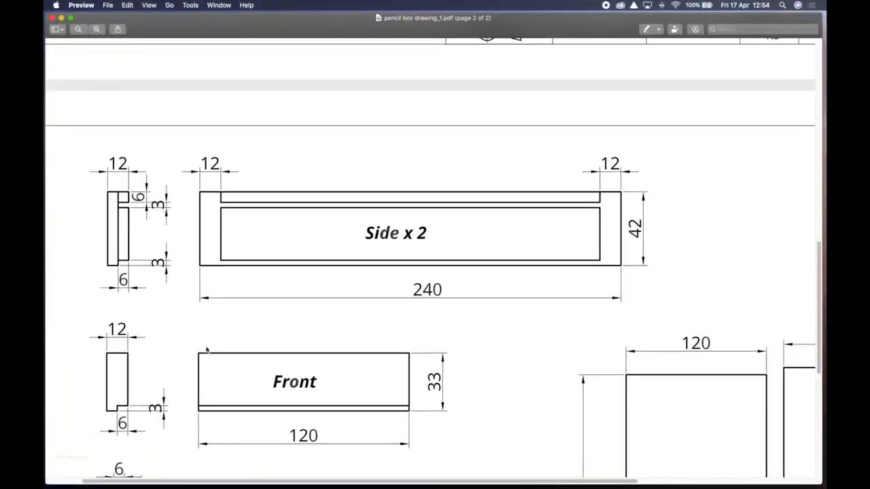
key(ctrl+Up)
click(514, 38)
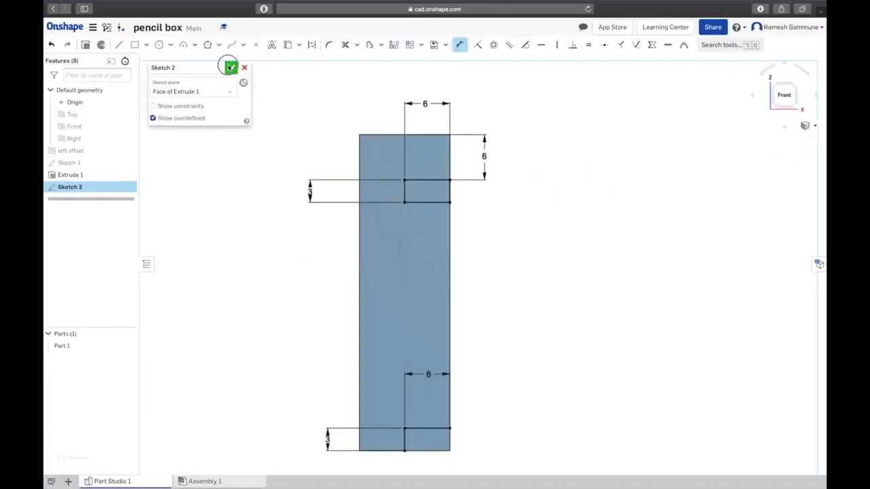
- Finish the groove and rebate sketch and start an Extrude set to Remove
click(231, 67)
key(shift+7)
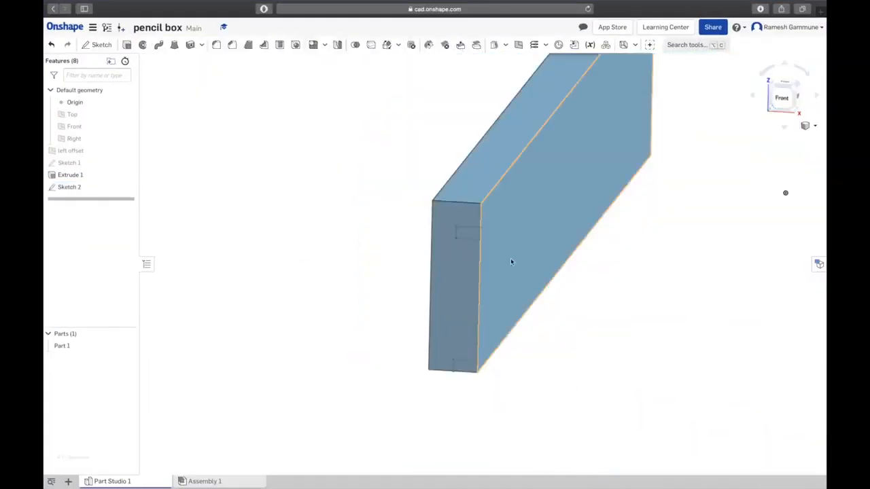
click(127, 44)
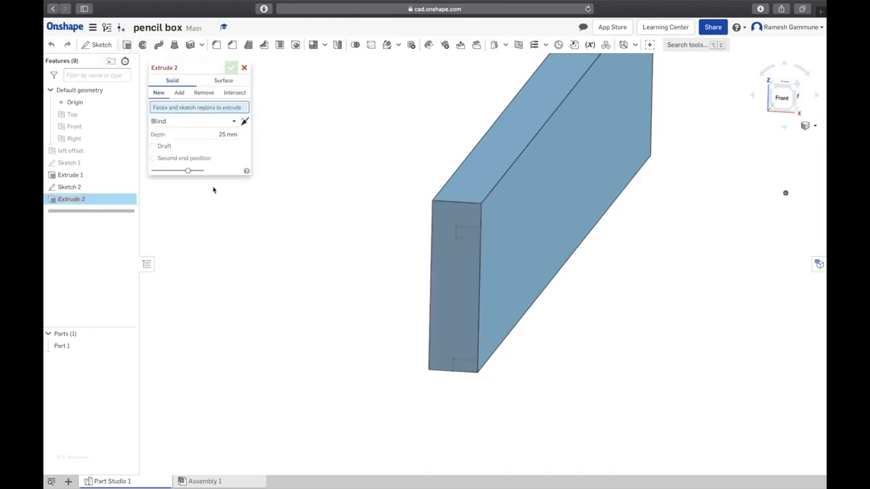
click(205, 93)
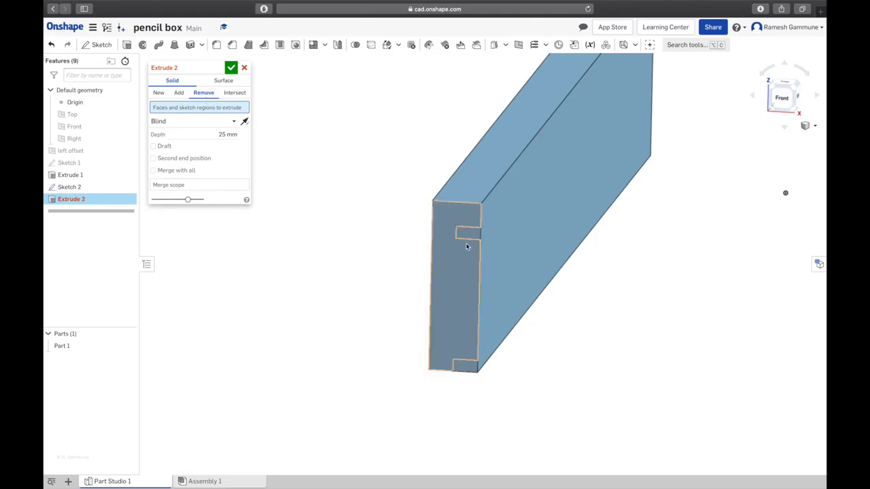
click(450, 279)
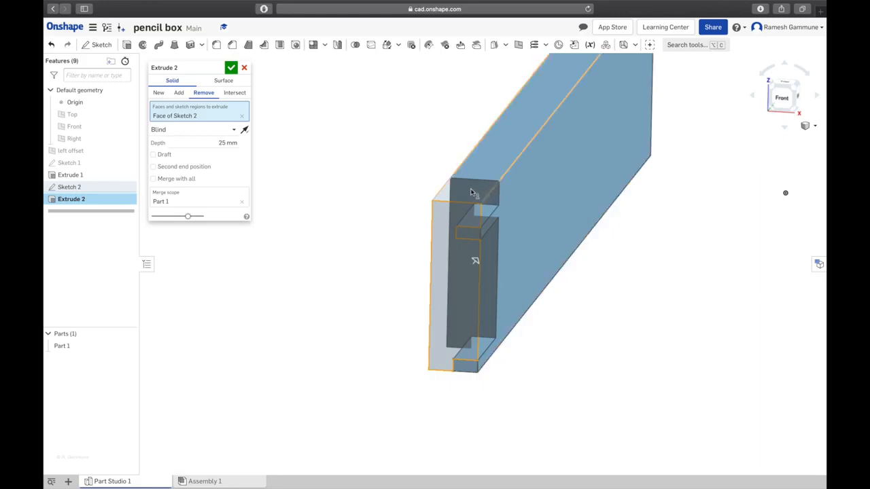
click(466, 235)
click(466, 371)
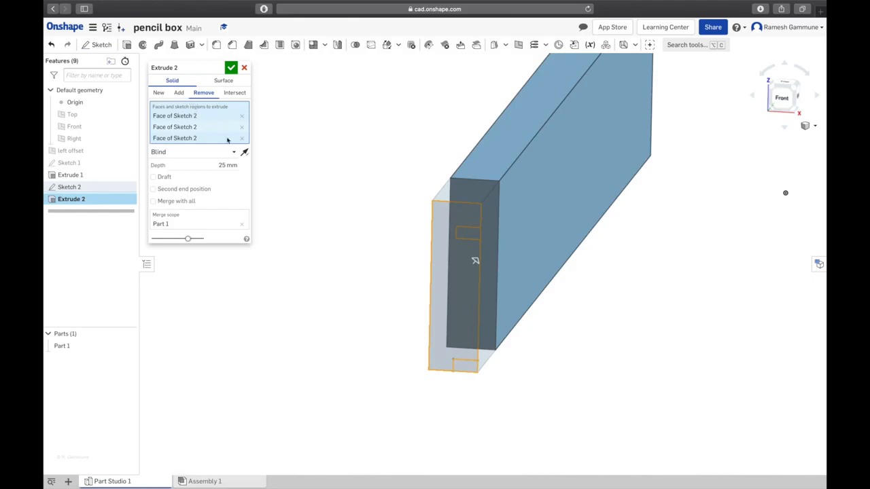
drag(202, 68, 309, 148)
click(348, 217)
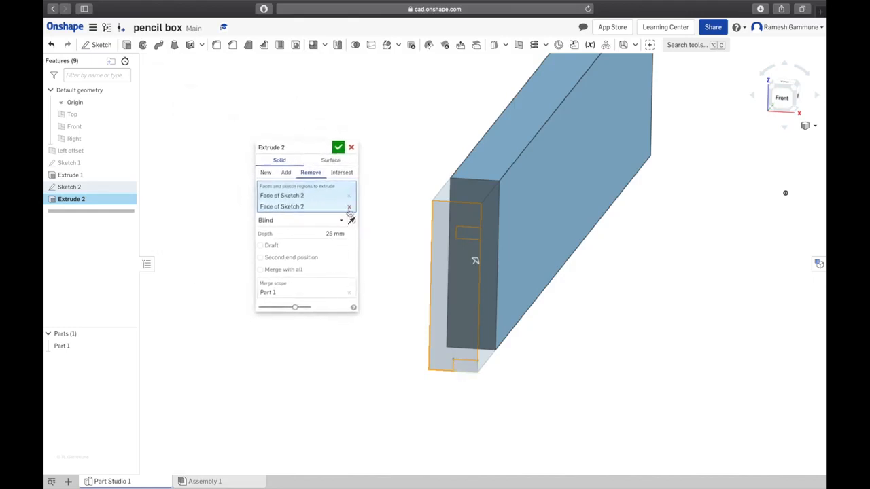
click(348, 207)
click(349, 196)
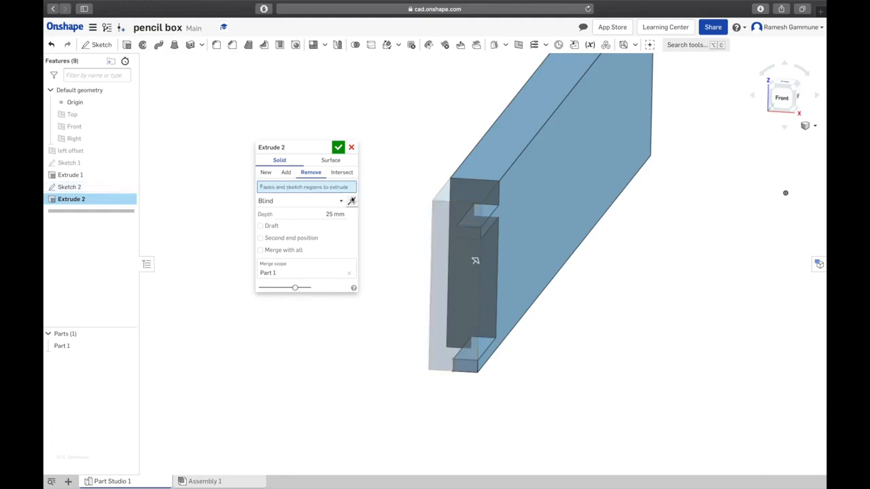
- Cut the groove and rebate sketch regions through all of the side part
click(468, 235)
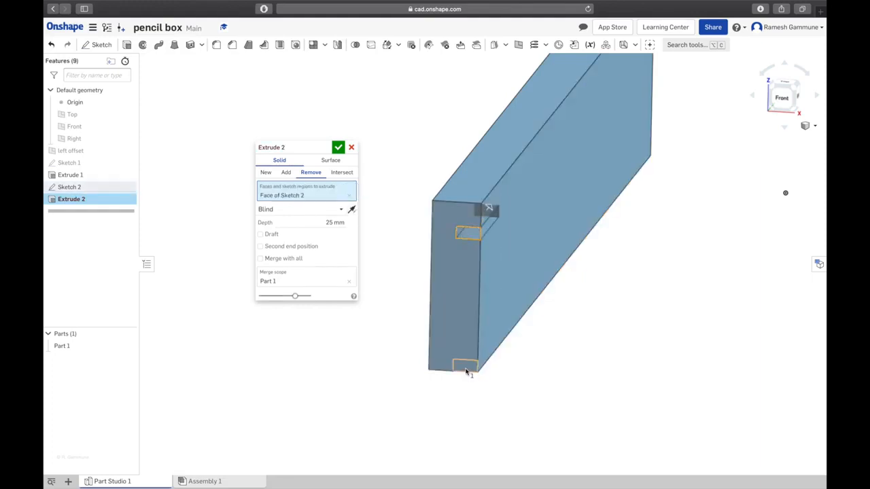
click(466, 368)
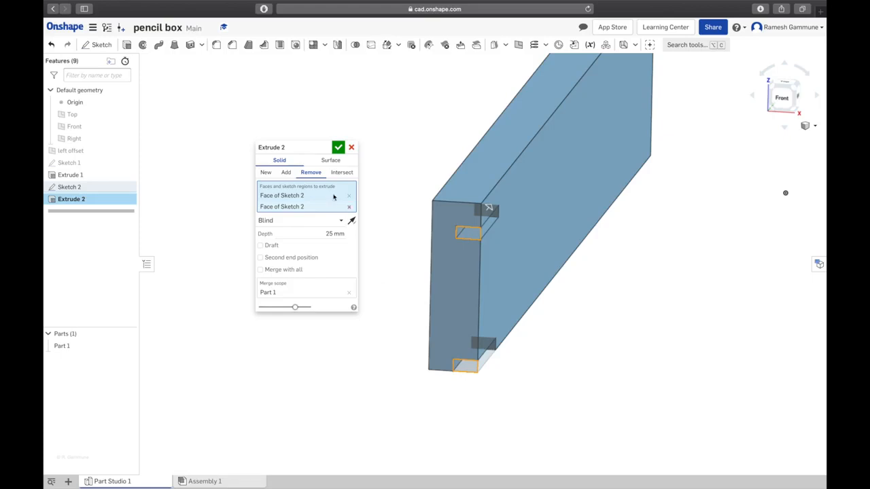
click(339, 222)
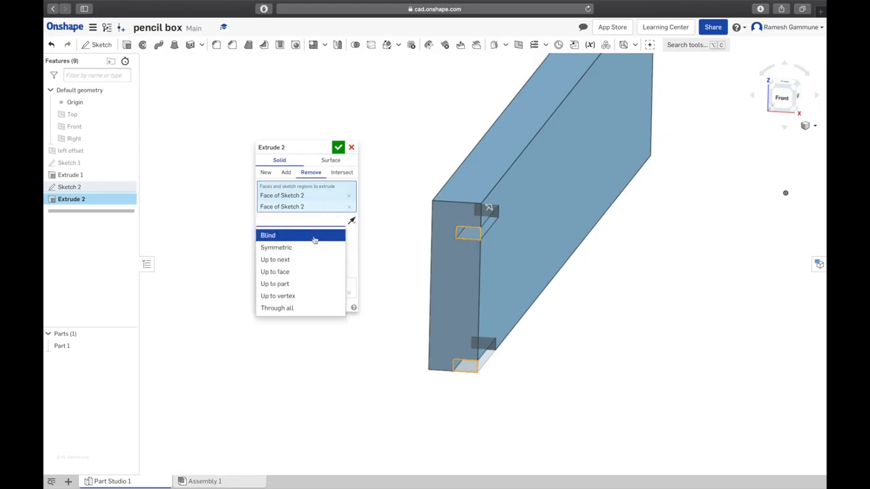
click(289, 308)
scroll(530, 176, down, 3)
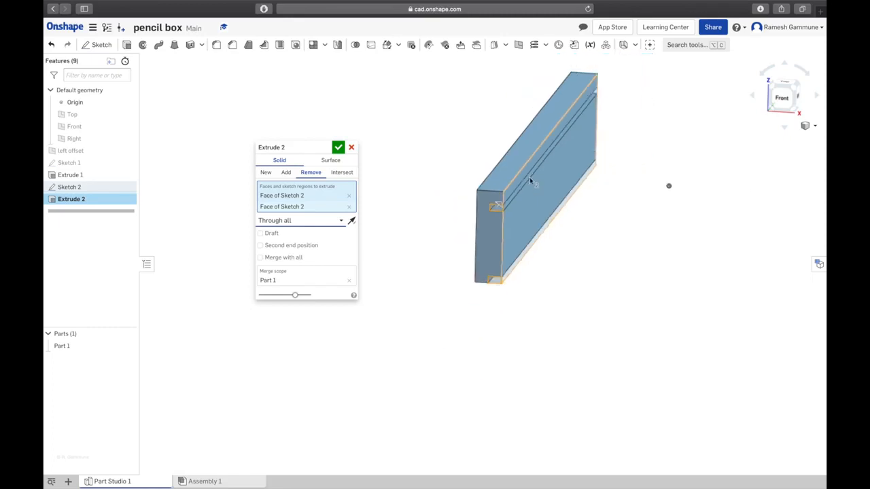
click(338, 146)
- Inspect the cut side part, examine the end sections of the Side x 2 front view in Preview, and return to Onshape
right_drag(431, 314, 429, 282)
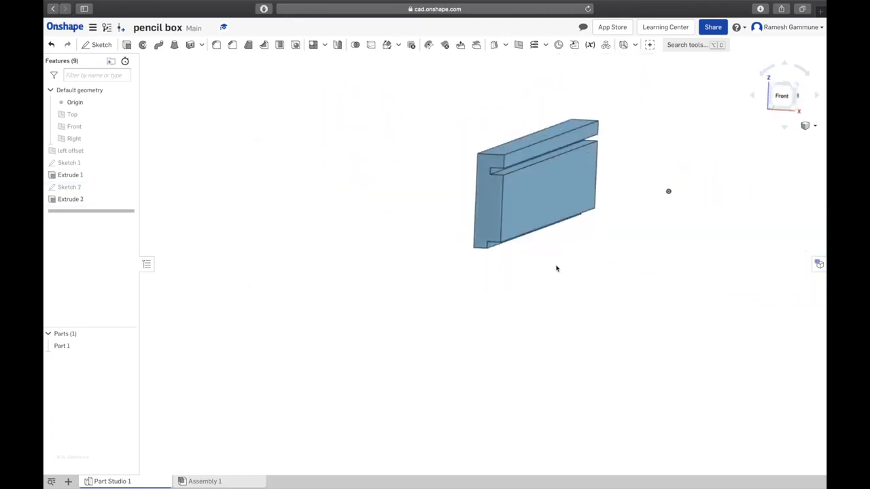
scroll(556, 269, down, 1)
key(ctrl+Up)
click(356, 236)
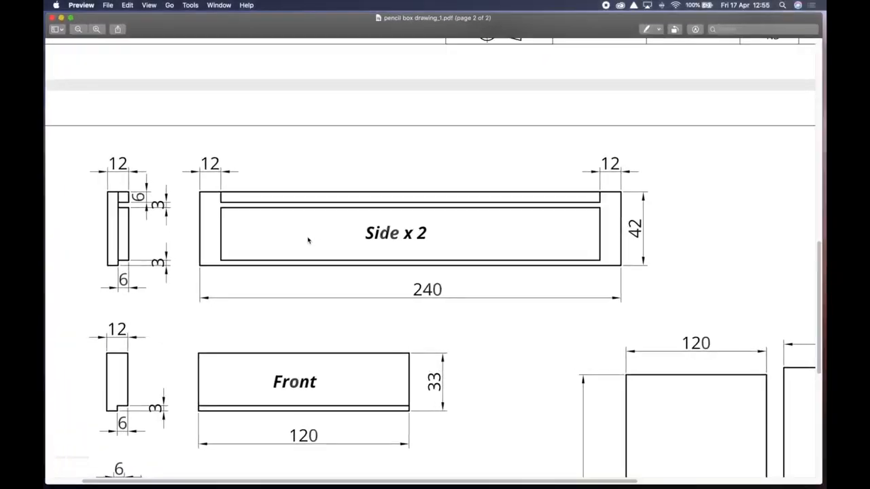
key(ctrl+Up)
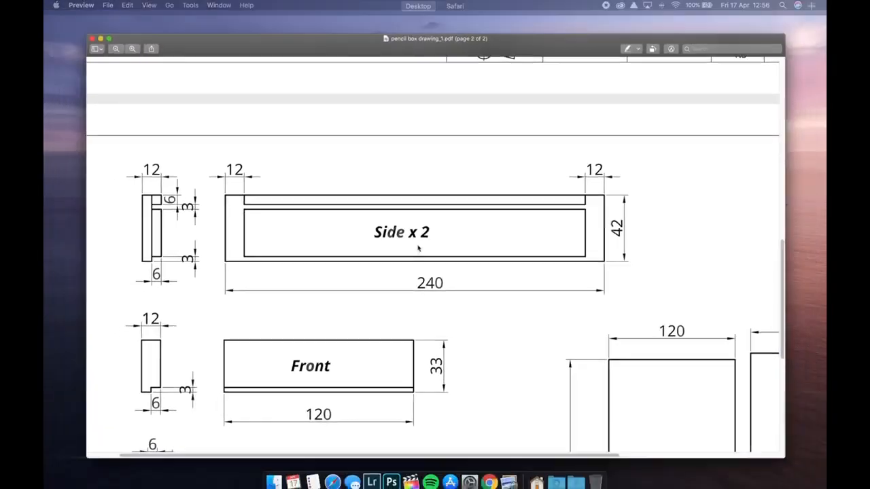
click(287, 234)
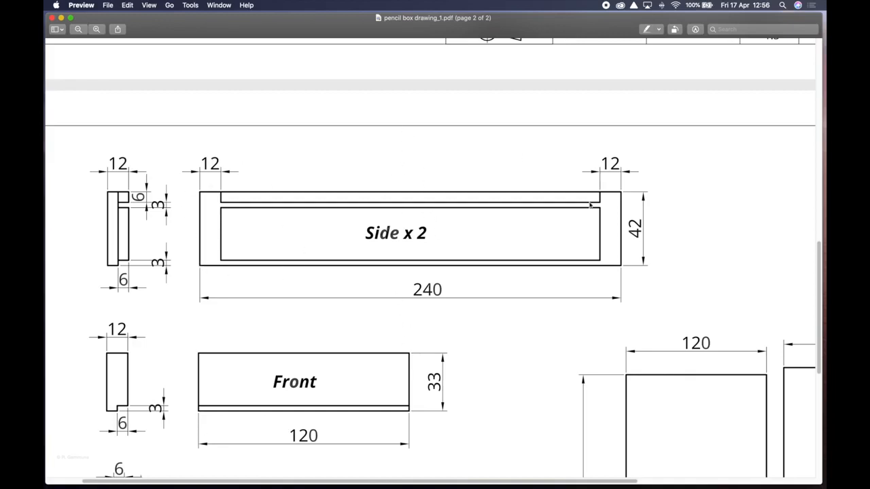
key(ctrl+Up)
click(473, 30)
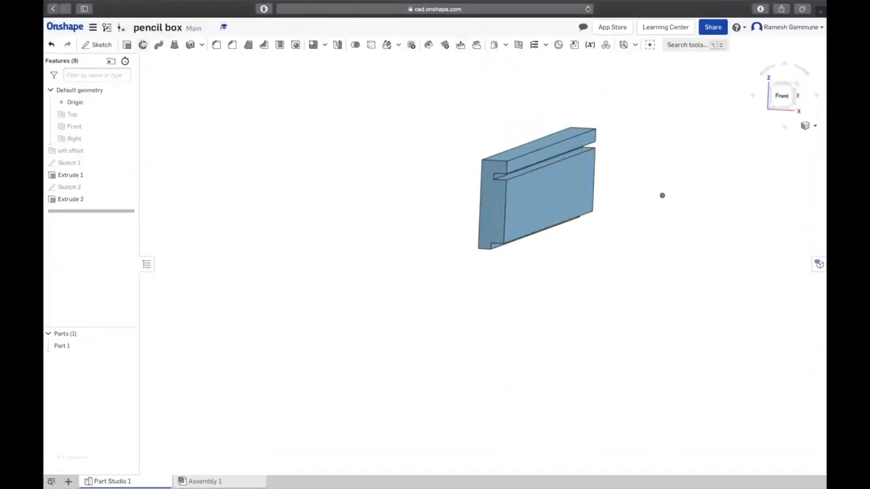
- Start a sketch on the side part's large grooved face and view the sketch plane straight on
click(99, 44)
click(527, 199)
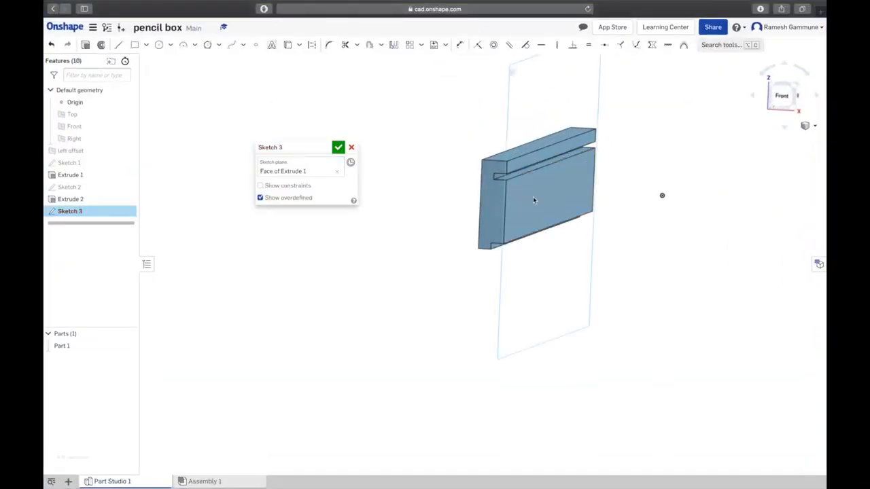
right_click(525, 339)
click(575, 405)
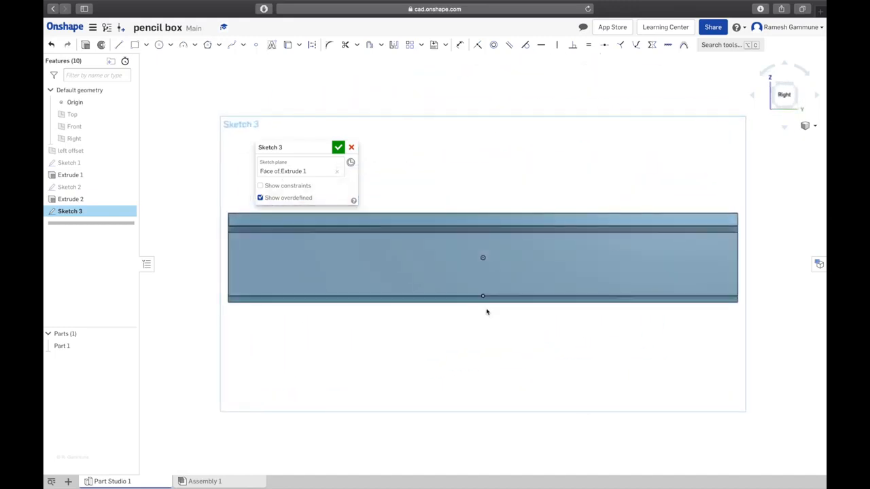
mouse_move(317, 140)
mouse_down()
mouse_move(226, 94)
mouse_move(179, 59)
mouse_up()
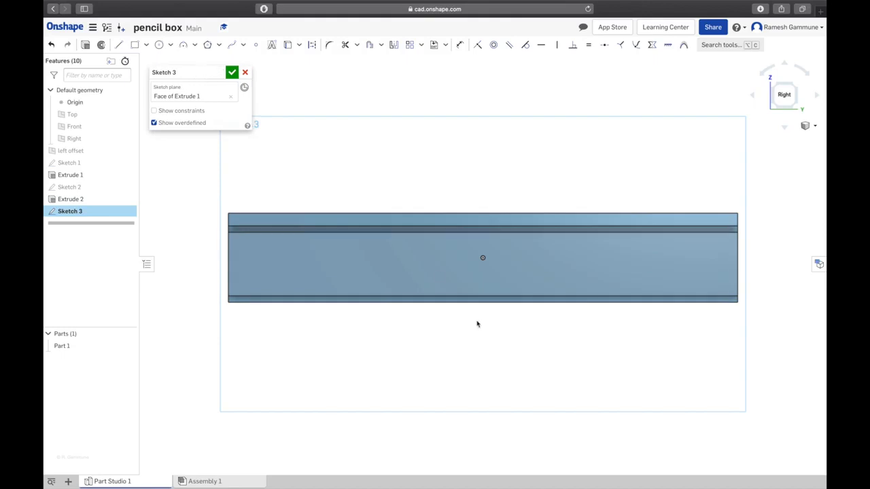
- Sketch a vertical line about 42.9 mm long from the origin down past the part's lower edge and make it construction
click(119, 45)
click(482, 257)
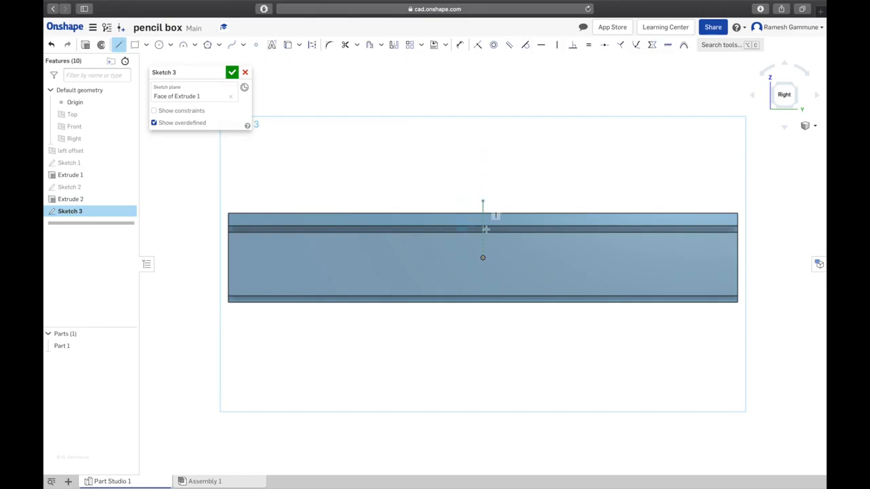
click(483, 349)
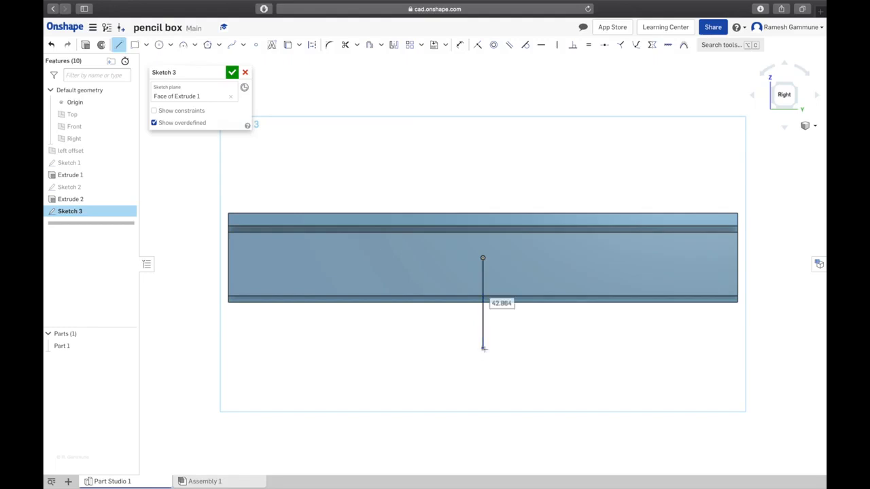
key(Escape)
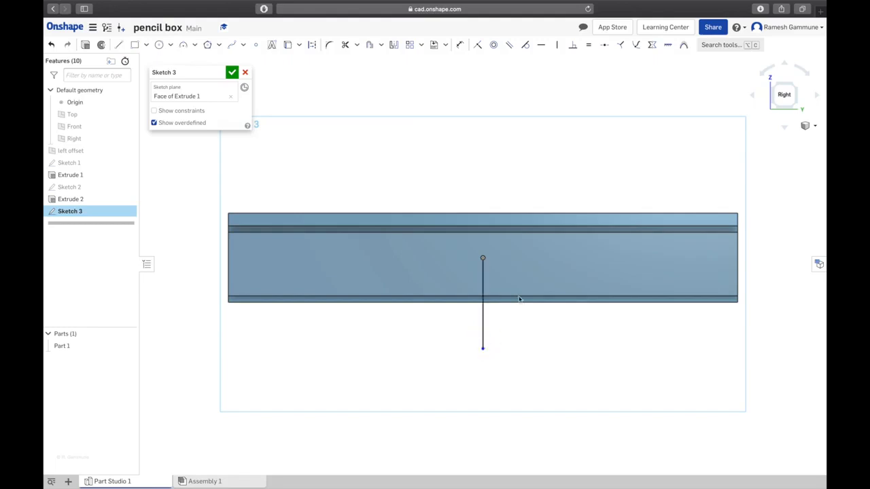
click(313, 45)
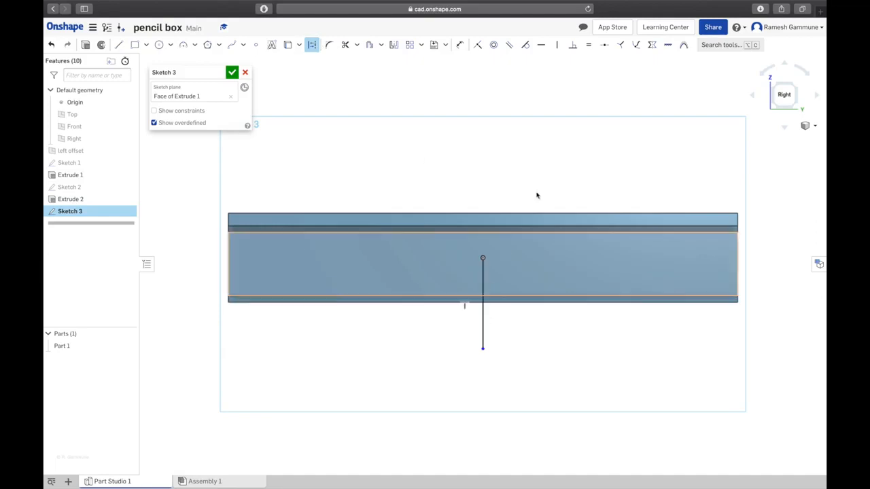
click(482, 333)
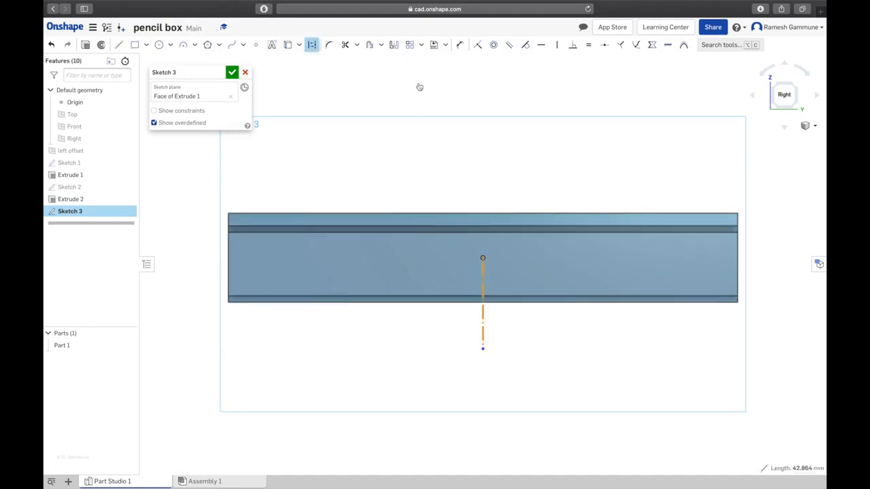
key(Escape)
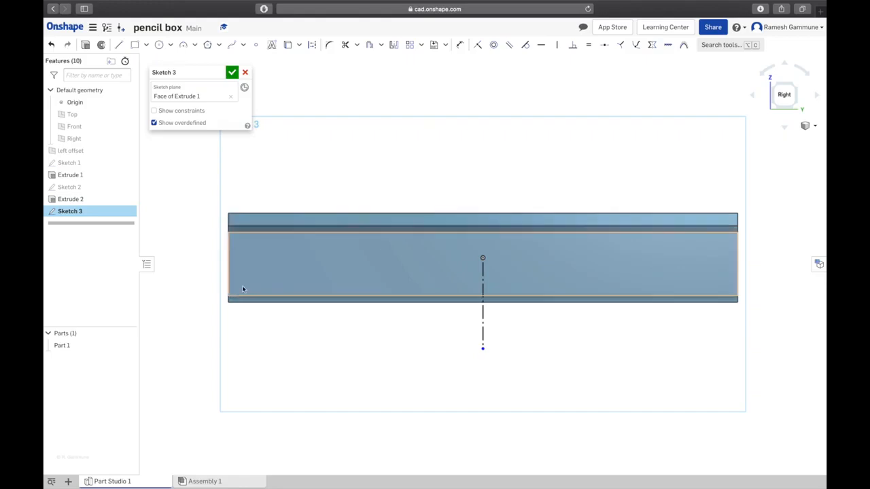
- Check the end section dimensions on the Side x 2 front view in Preview, and return to Onshape
key(ctrl+Up)
click(269, 242)
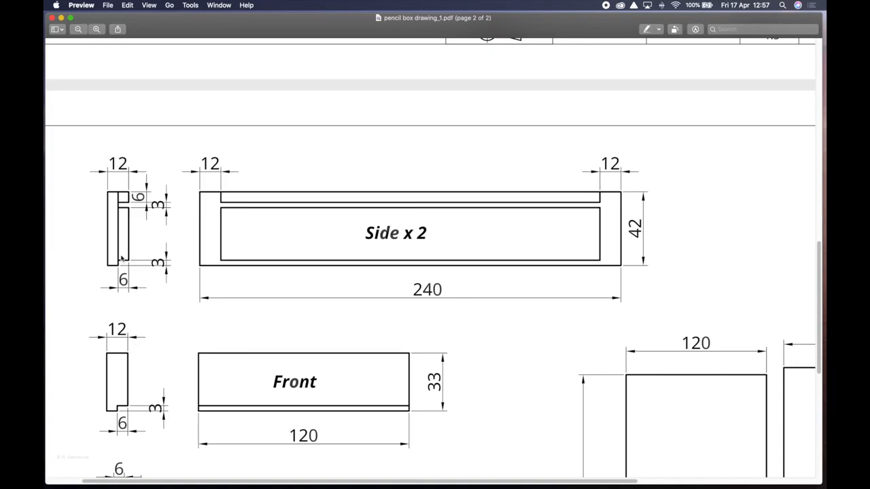
key(ctrl+Up)
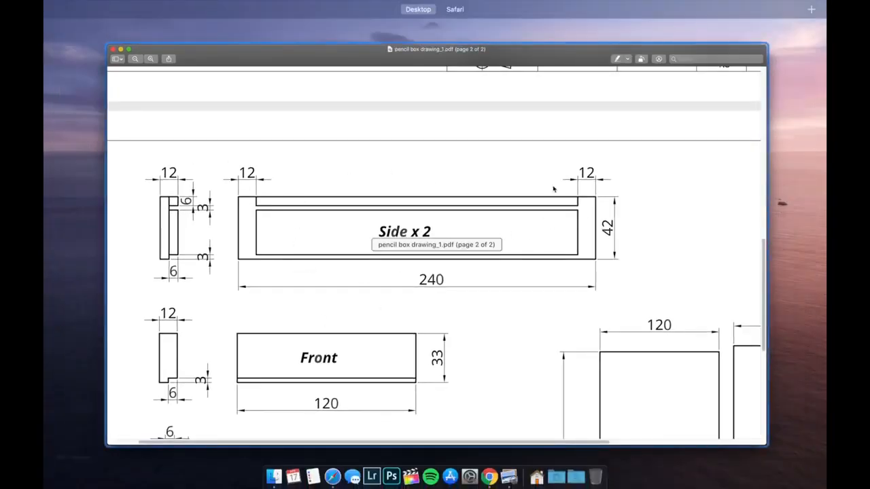
click(429, 188)
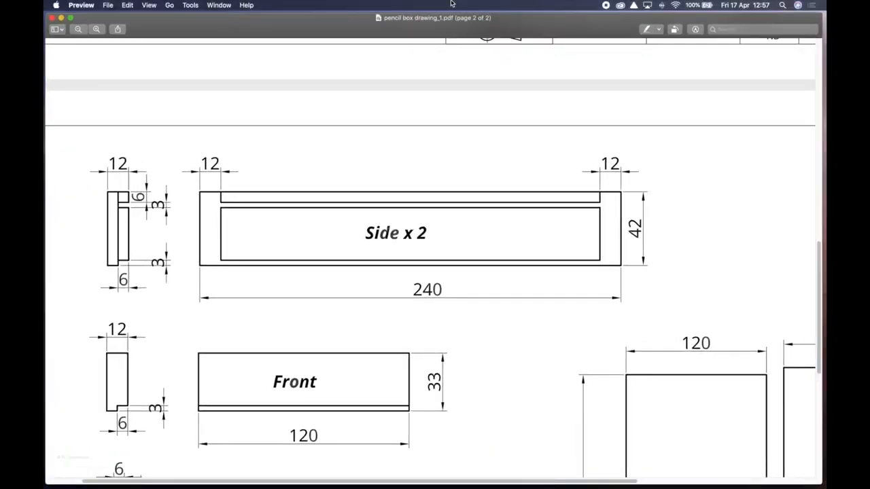
key(ctrl+Up)
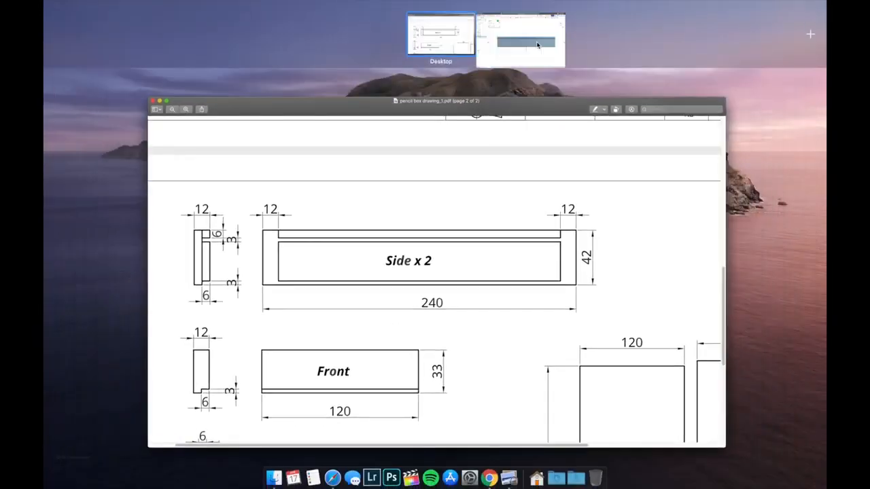
click(520, 36)
- Sketch a corner rectangle about 16.6 by 52.2 mm from the face's upper-left corner down past the lower edge
click(135, 44)
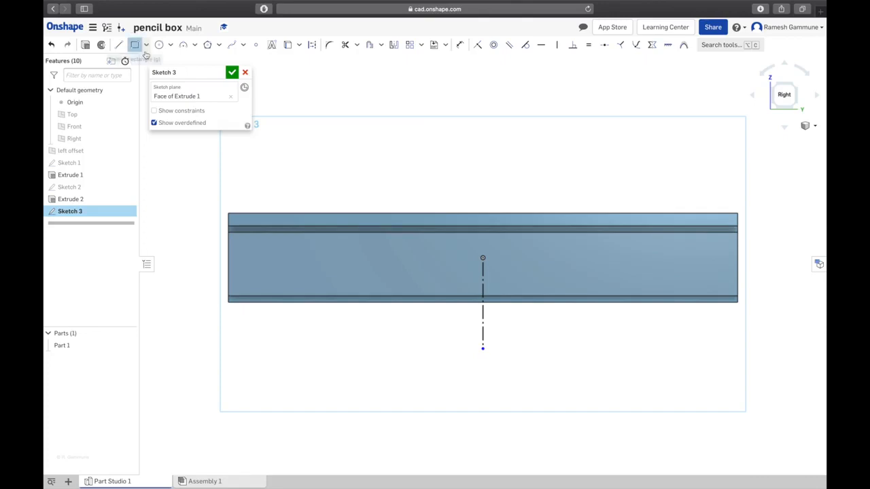
click(227, 215)
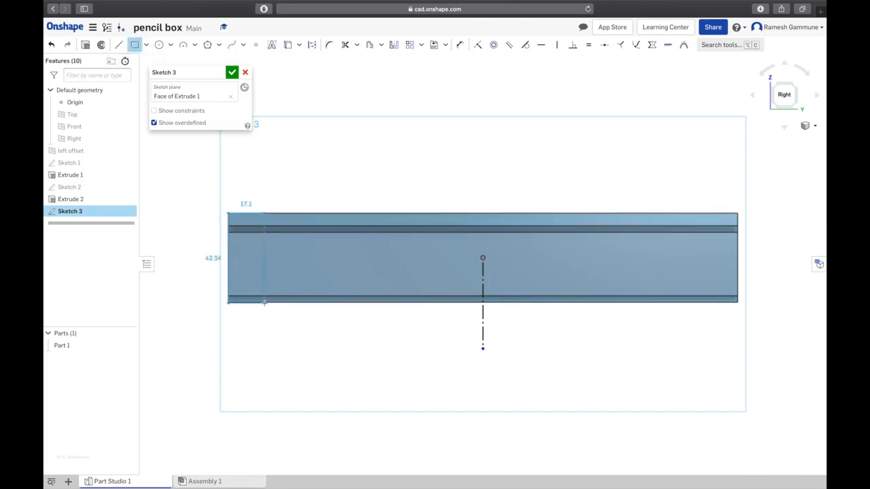
scroll(264, 303, up, 5)
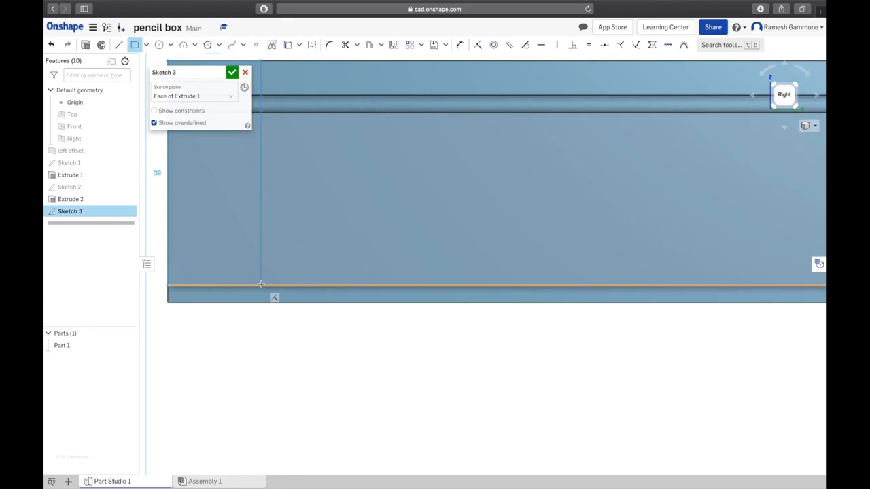
click(264, 361)
key(Escape)
- Dimension the width of the end rectangle as 12 mm along its upper edge
scroll(285, 354, down, 5)
scroll(257, 311, up, 6)
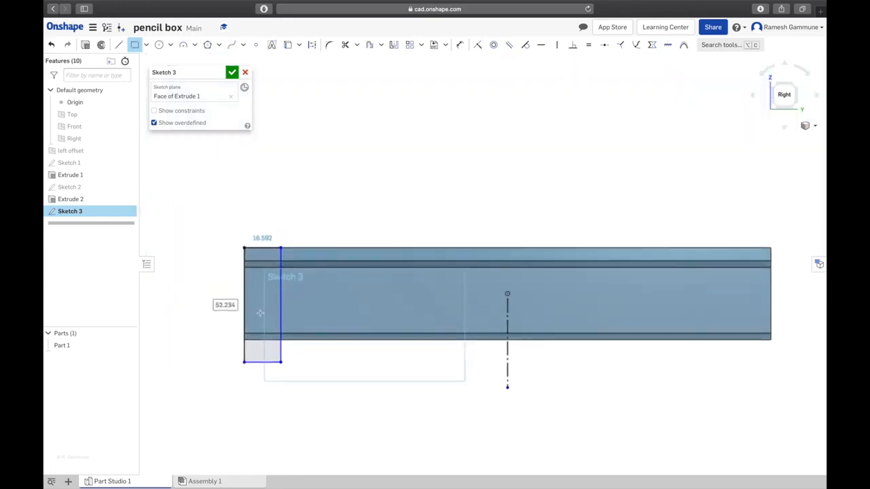
key(d)
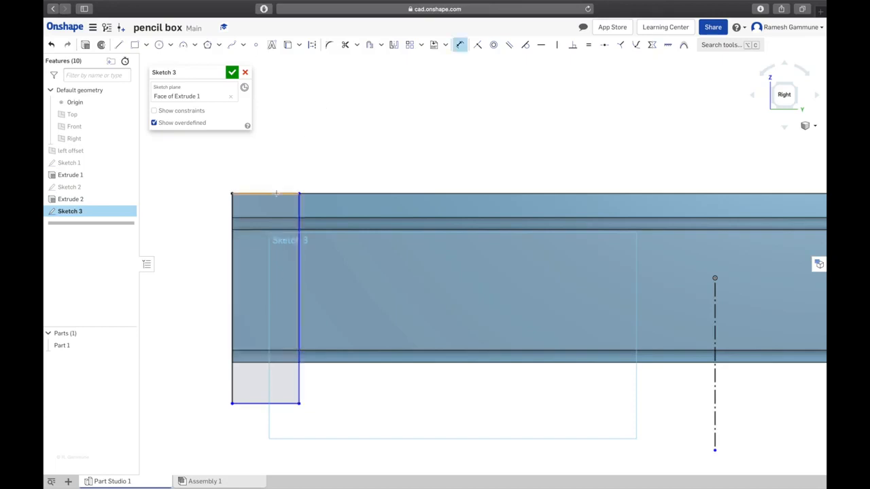
click(276, 191)
click(286, 163)
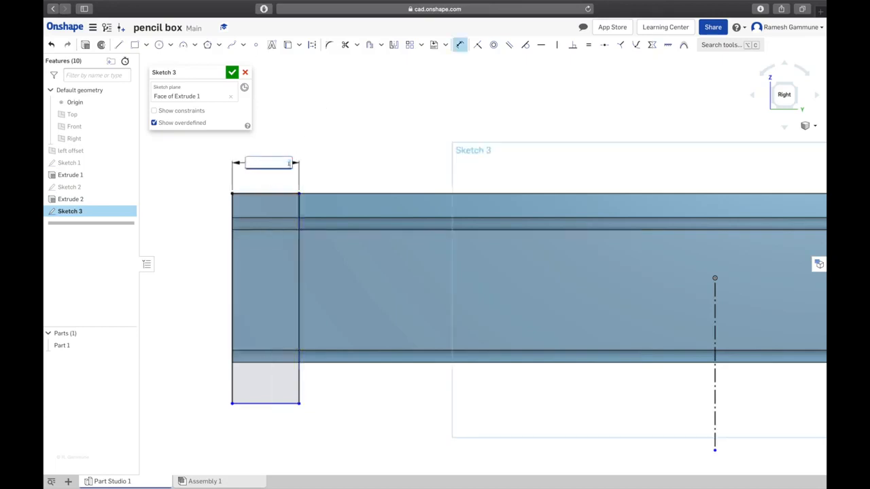
key(Return)
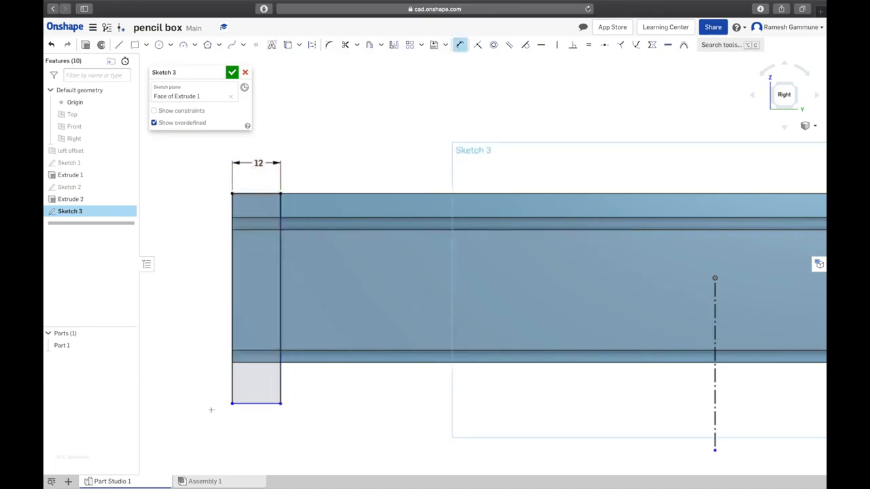
- Dimension the end rectangle's height as 42 mm along its outer vertical edge
click(232, 384)
click(204, 298)
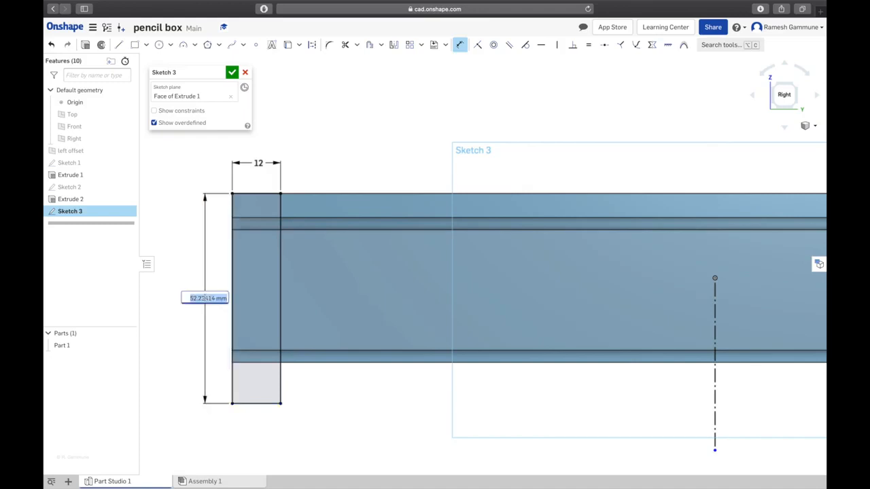
text(4)
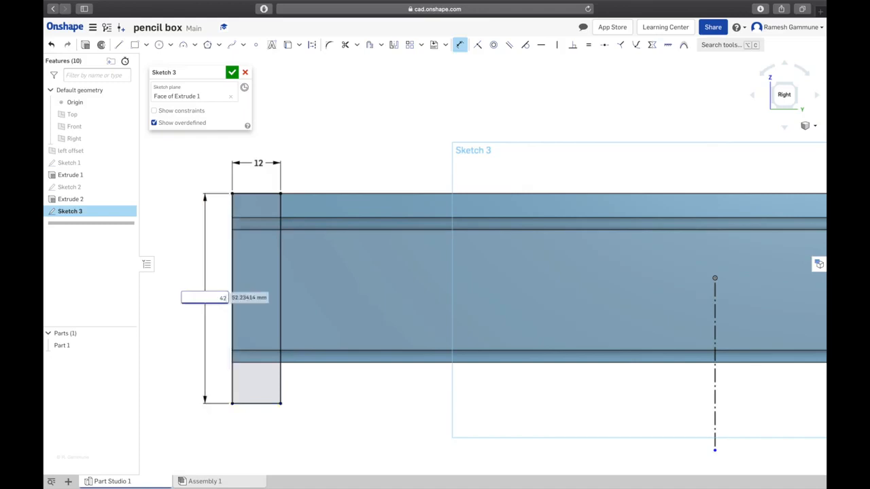
text(2)
key(Return)
scroll(271, 299, down, 3)
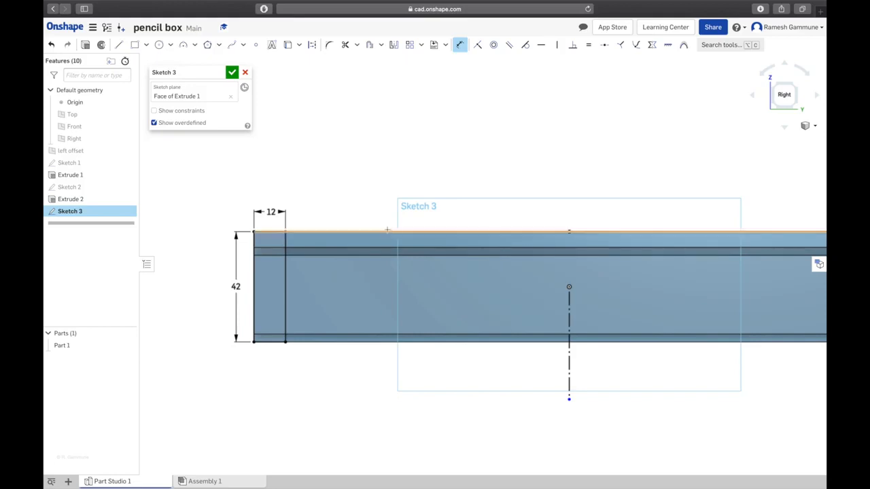
key(Escape)
scroll(461, 251, down, 2)
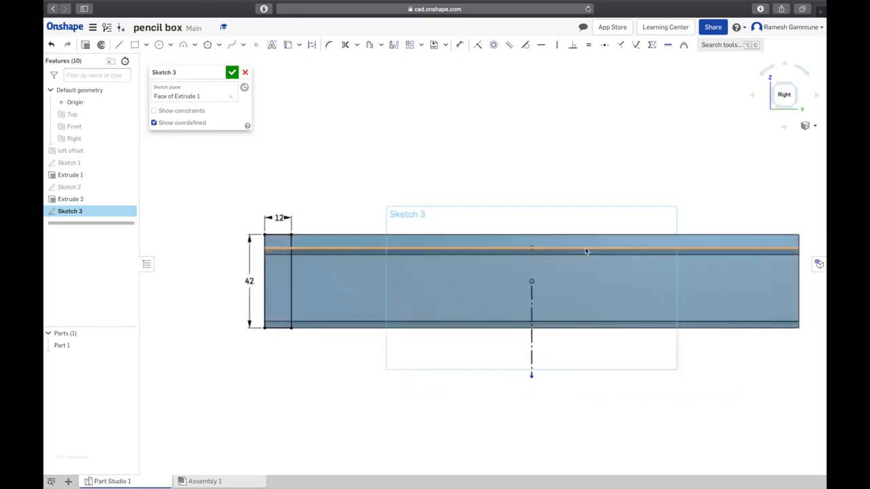
scroll(638, 276, down, 5)
scroll(696, 288, up, 5)
scroll(563, 315, down, 3)
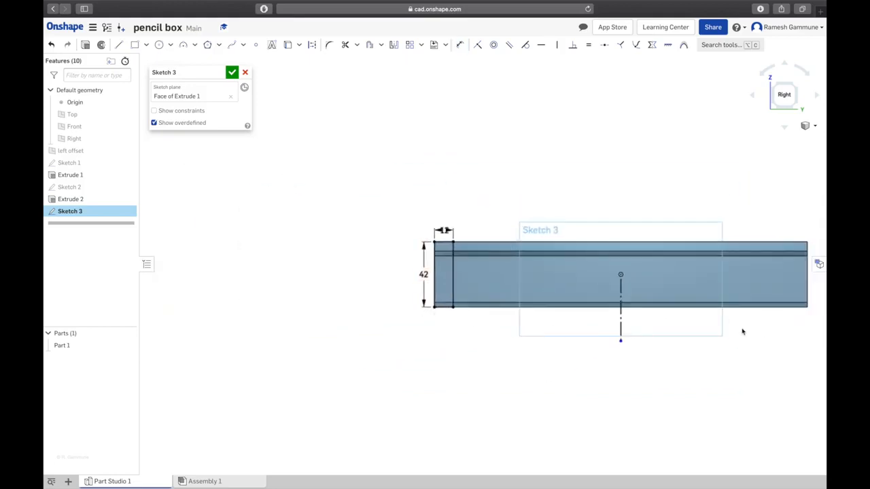
scroll(779, 336, up, 1)
scroll(779, 336, down, 3)
scroll(758, 340, up, 3)
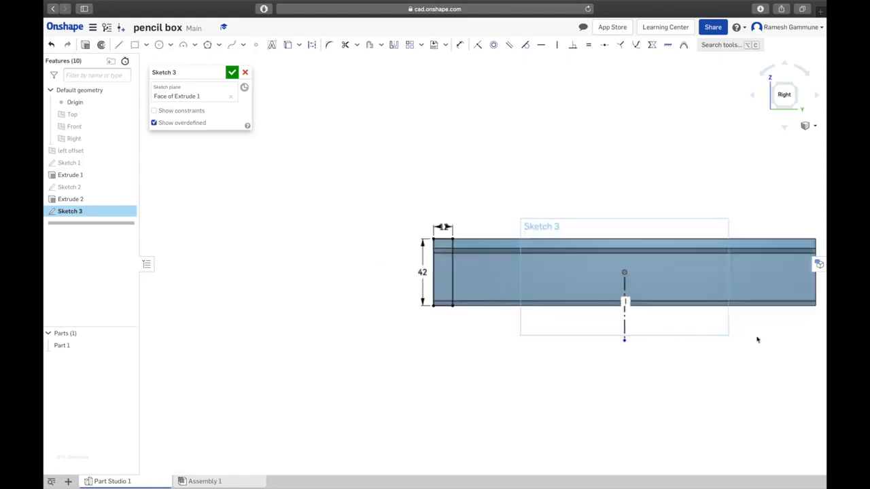
scroll(758, 340, up, 2)
scroll(791, 335, down, 5)
scroll(510, 340, up, 1)
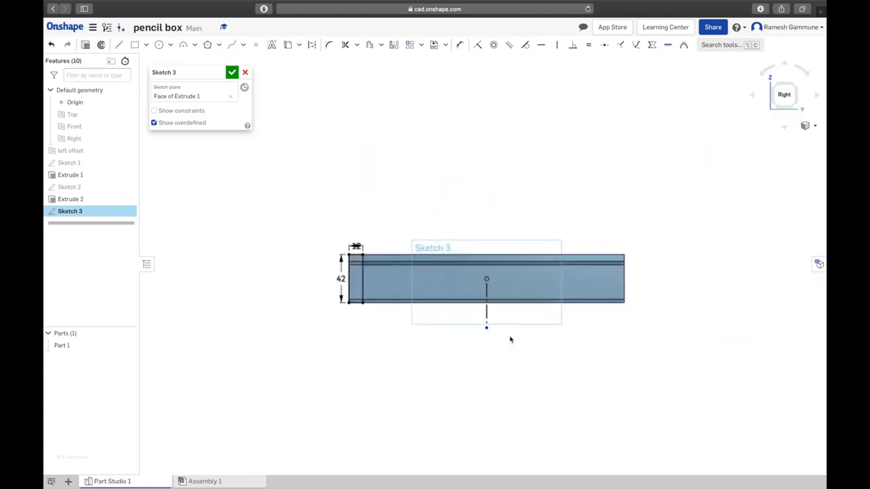
scroll(580, 347, up, 1)
scroll(574, 344, up, 2)
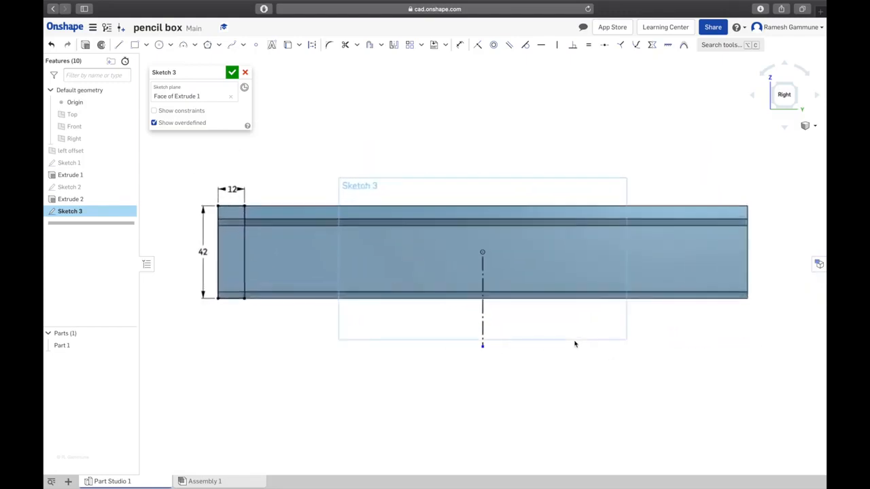
scroll(574, 343, down, 2)
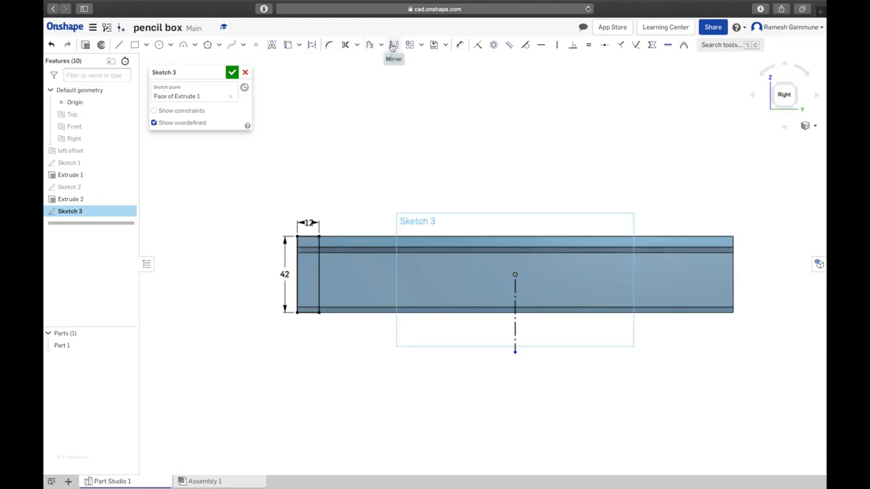
- Mirror the end rectangle's four lines across the vertical construction line to the part's opposite end, and finish the sketch
click(393, 44)
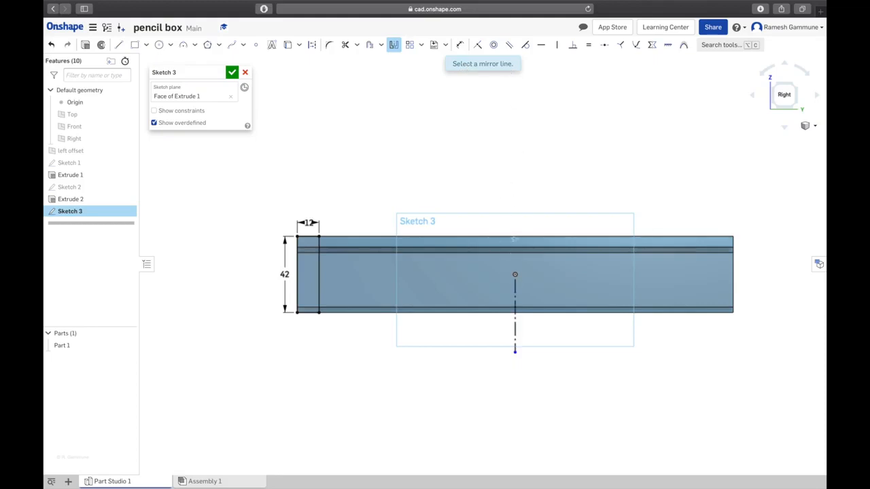
click(515, 329)
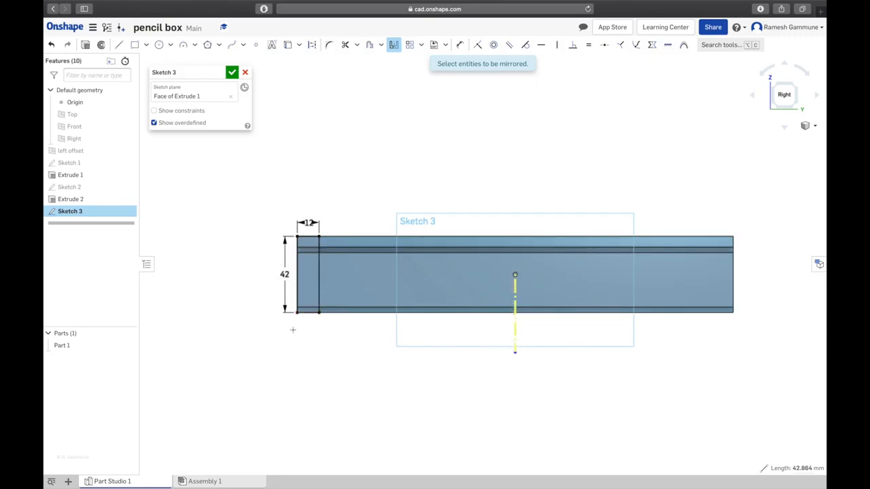
click(297, 268)
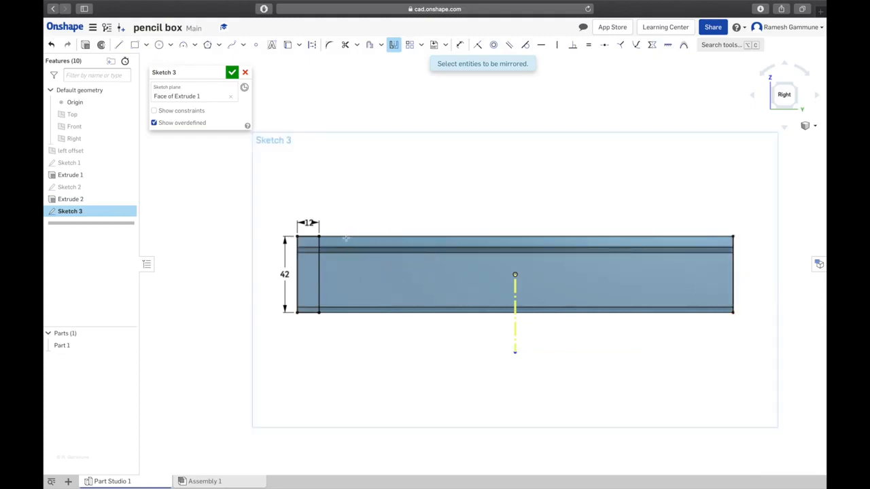
click(312, 237)
click(312, 312)
click(320, 280)
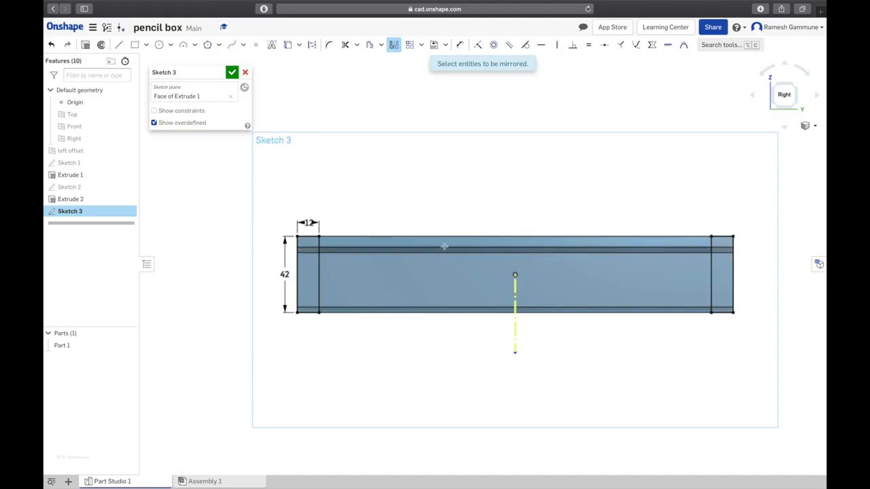
key(Escape)
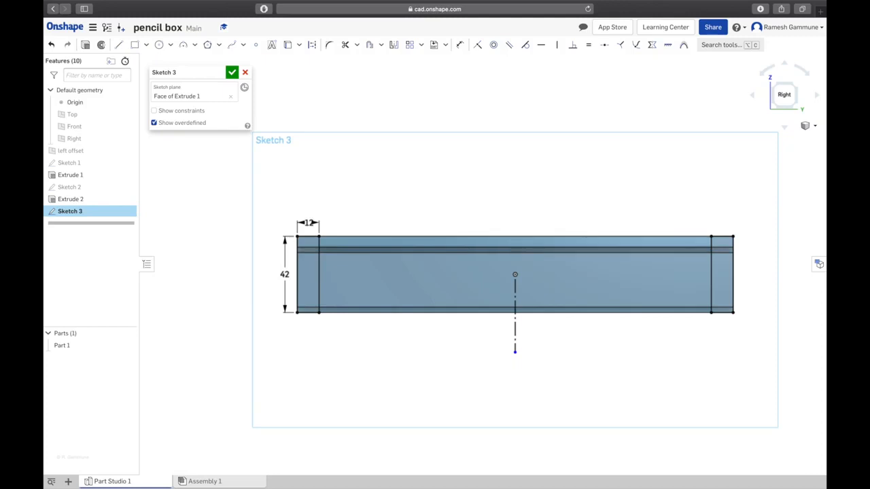
click(232, 72)
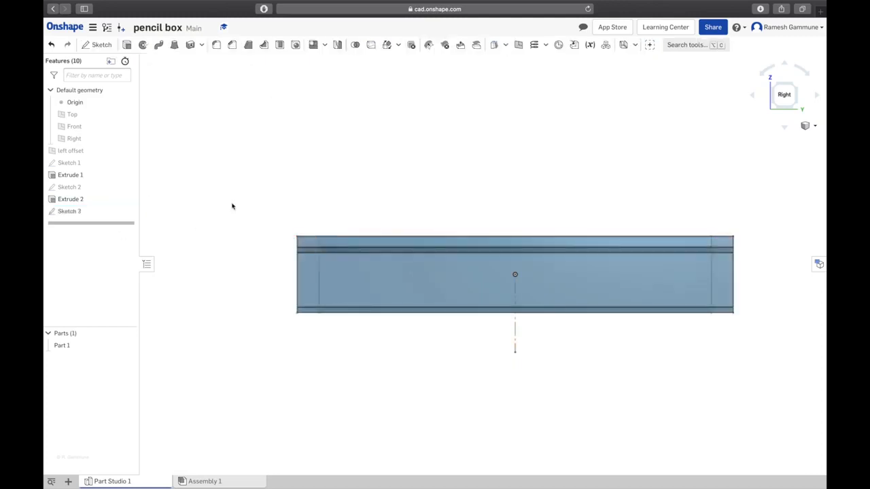
- Extrude both end rectangles of the last sketch as a 6 mm deep blind removal from the side part
right_drag(250, 195, 256, 209)
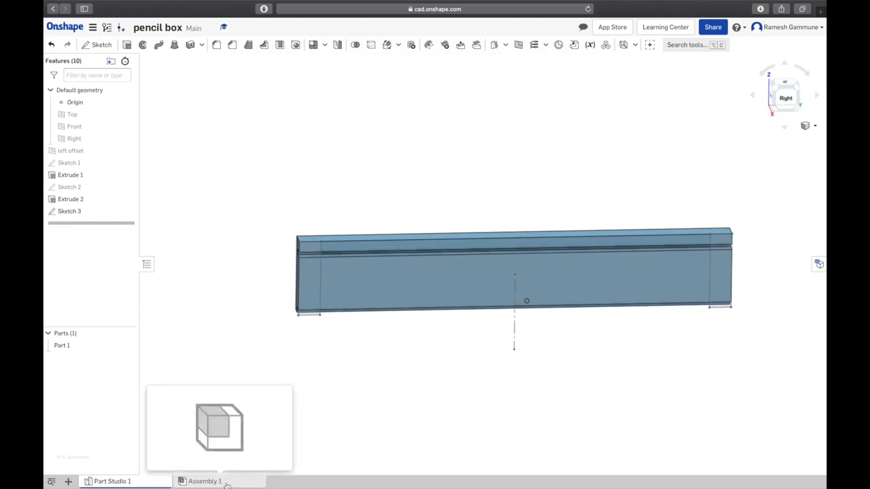
click(127, 44)
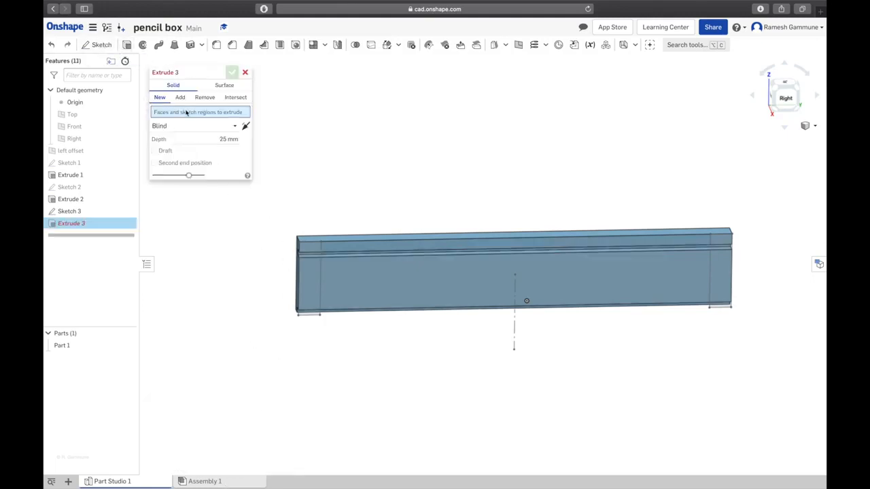
click(204, 98)
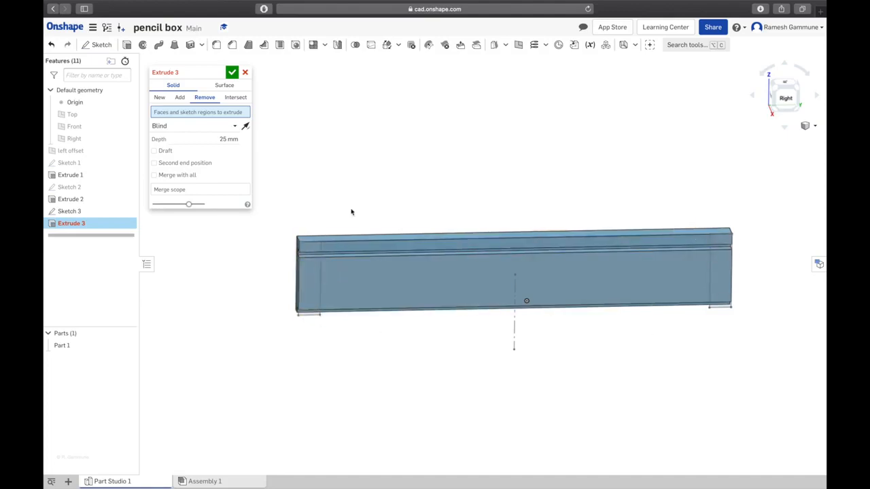
click(89, 216)
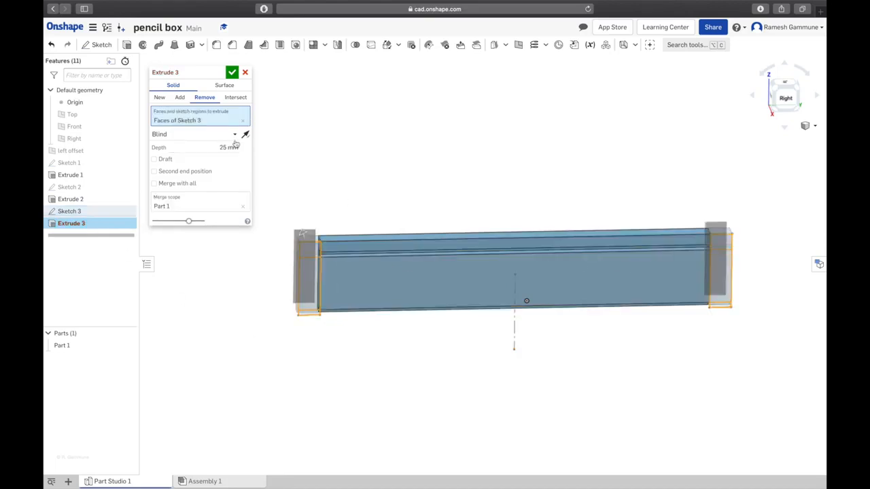
click(229, 147)
text(6)
key(Return)
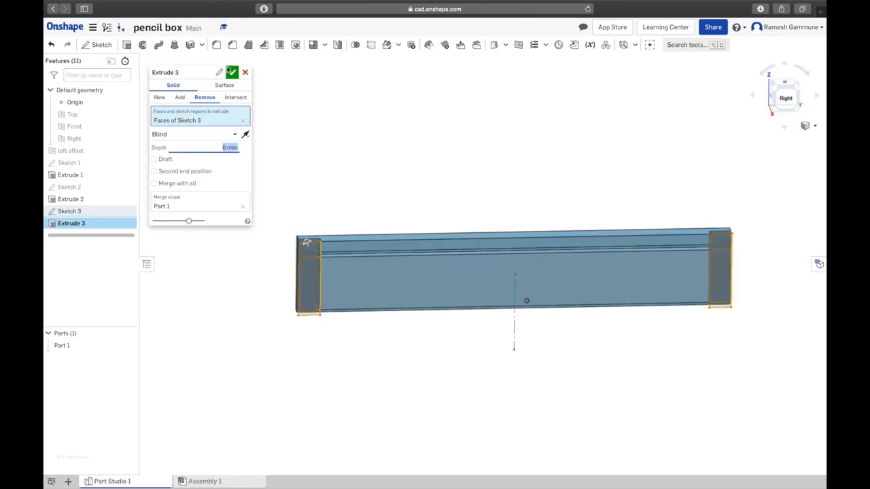
mouse_move(324, 197)
right_down()
mouse_move(330, 247)
mouse_move(322, 206)
right_up()
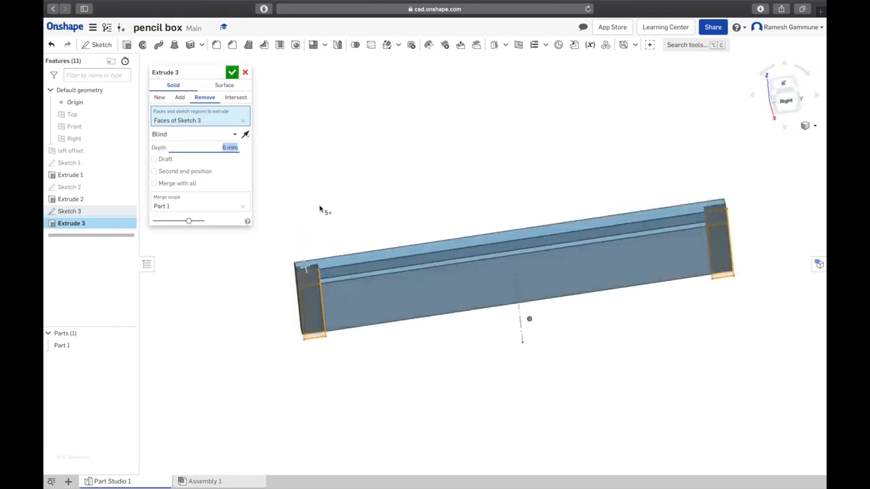
click(233, 73)
right_drag(238, 150, 287, 129)
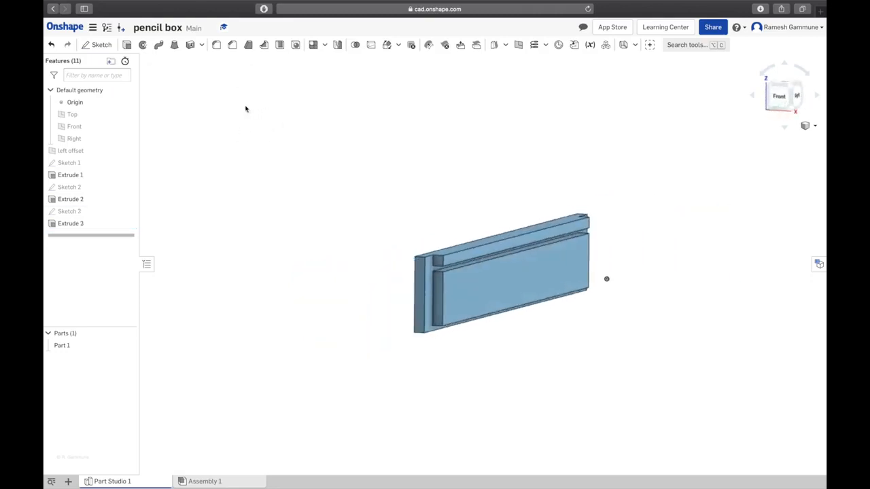
scroll(382, 217, down, 3)
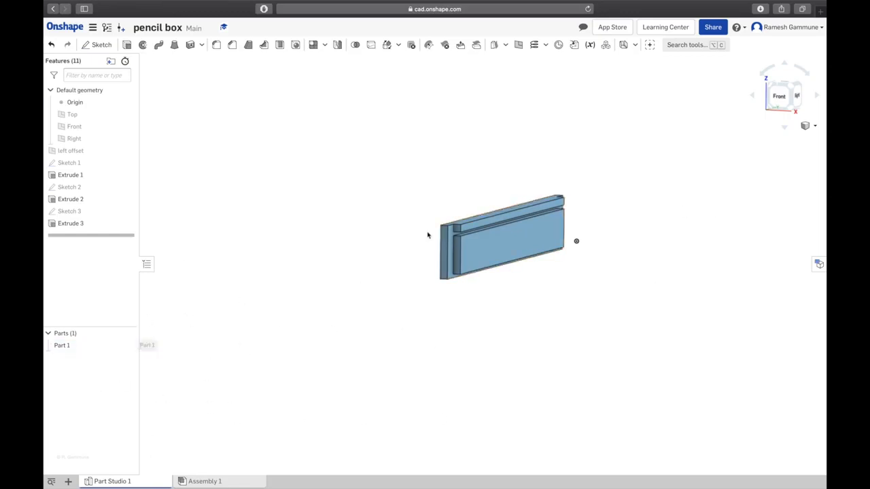
- Toggle the side part's visibility off and back on to check which body it refers to
click(83, 349)
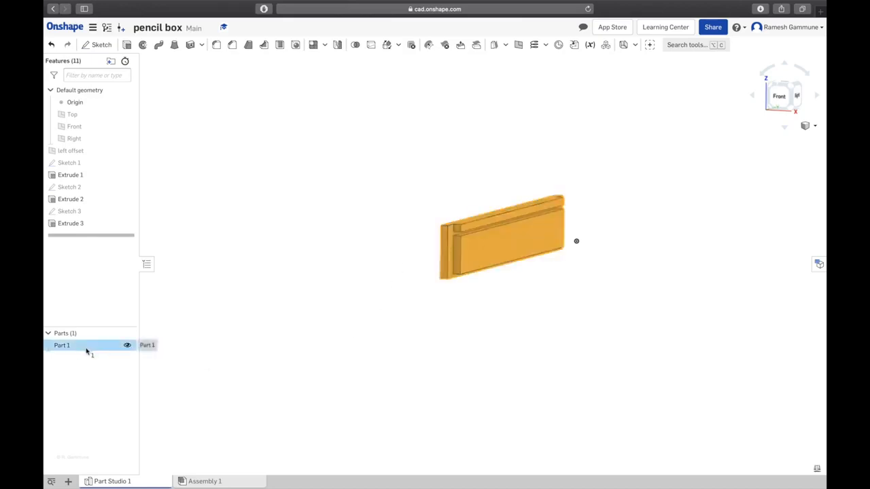
click(316, 314)
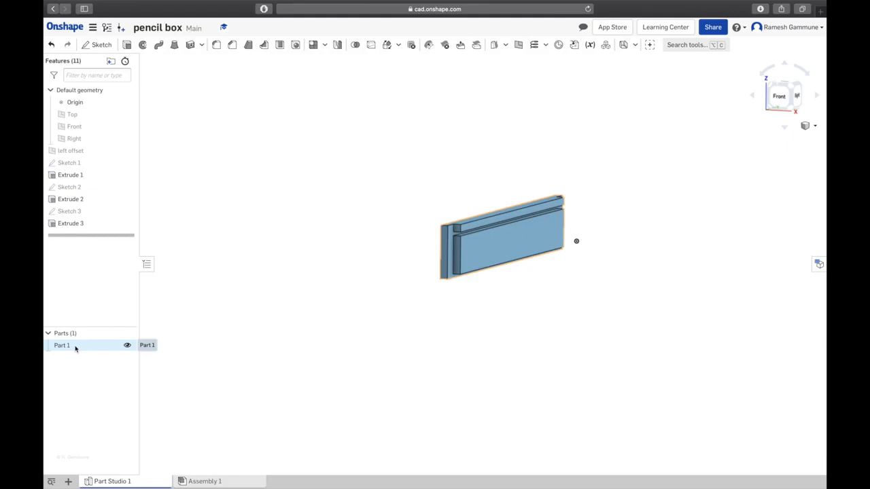
click(127, 345)
click(127, 345)
click(127, 346)
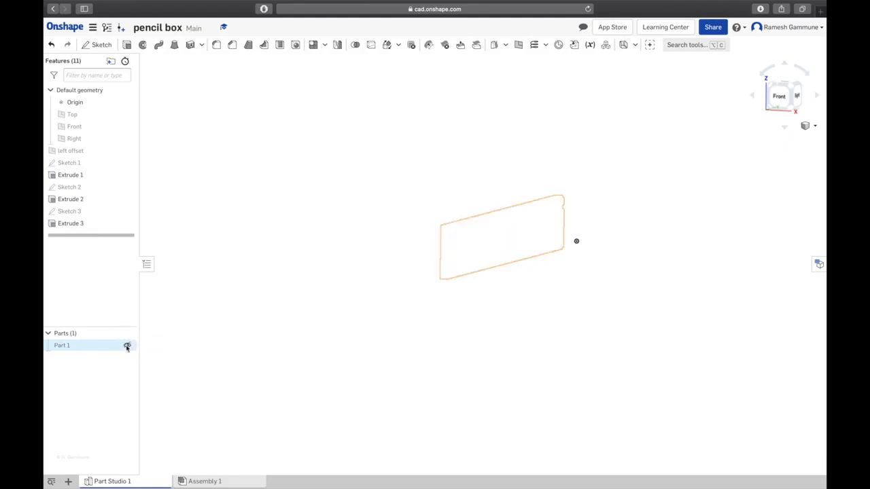
click(127, 346)
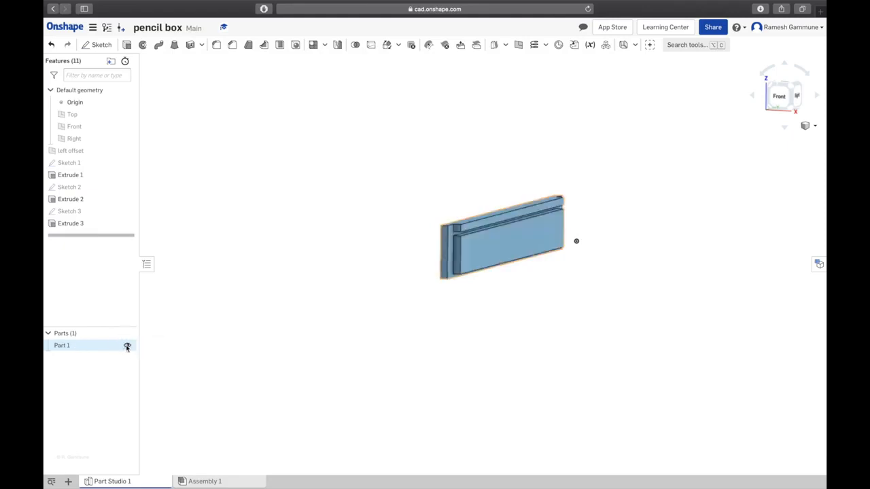
- Rename the finished side part to "left side"
right_click(84, 348)
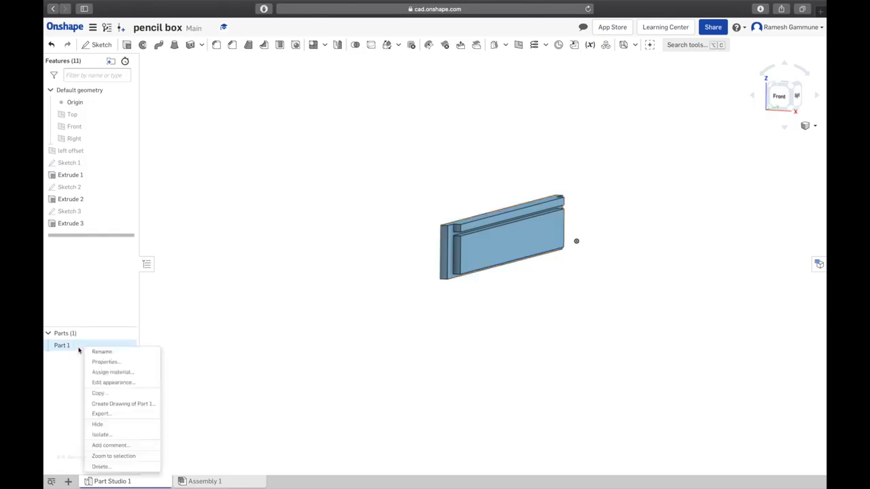
click(114, 358)
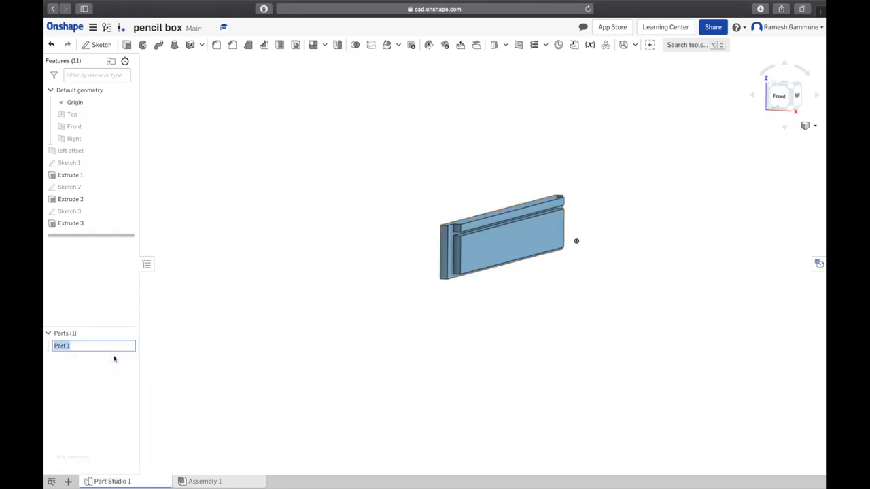
text(left side)
key(Return)
scroll(604, 241, up, 1)
right_drag(445, 221, 404, 219)
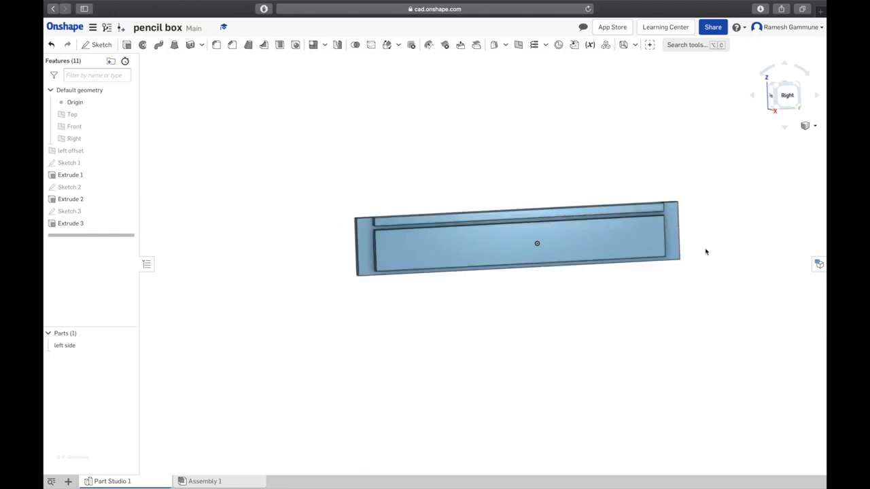
right_drag(464, 279, 490, 287)
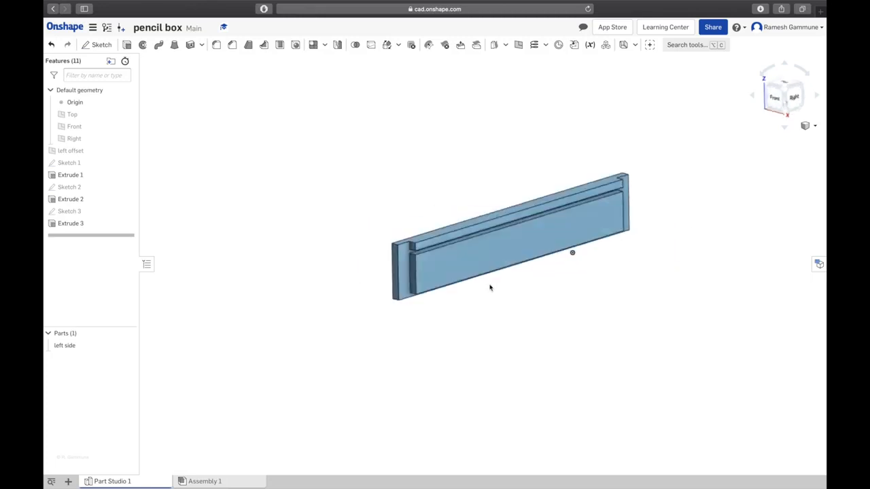